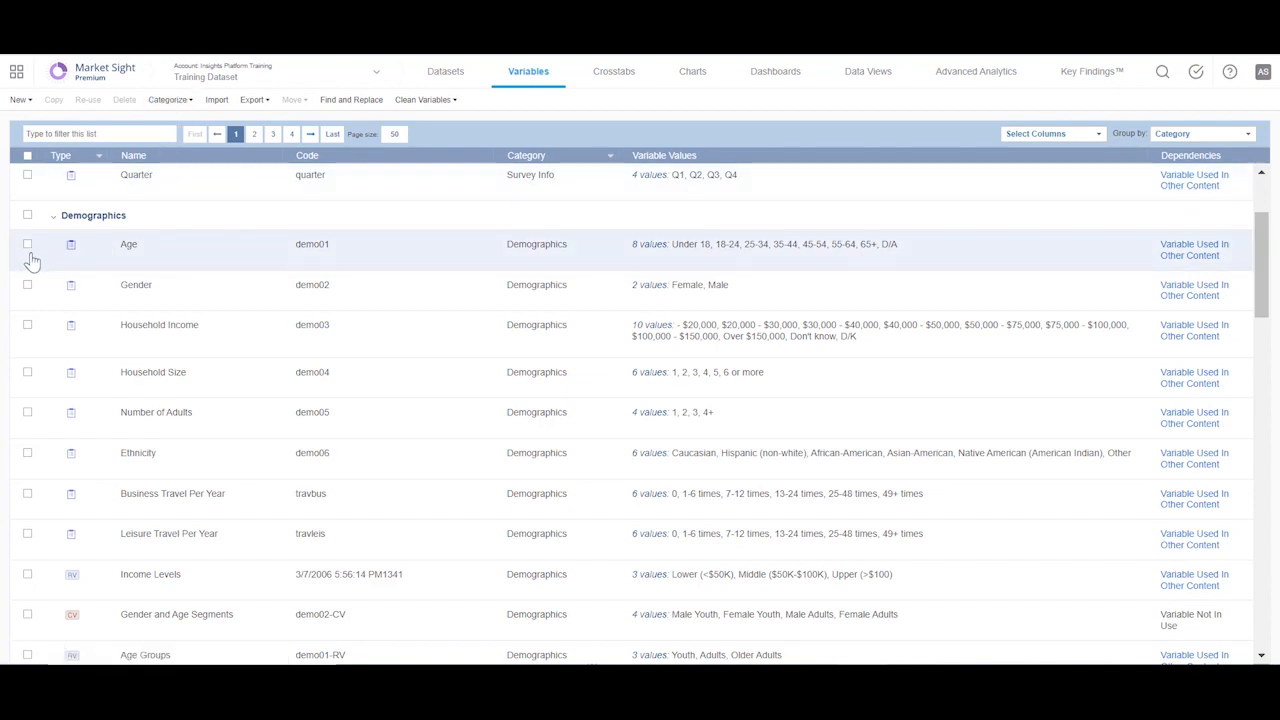
Step: Try to create a new category for the Age and Gender variables
click(28, 250)
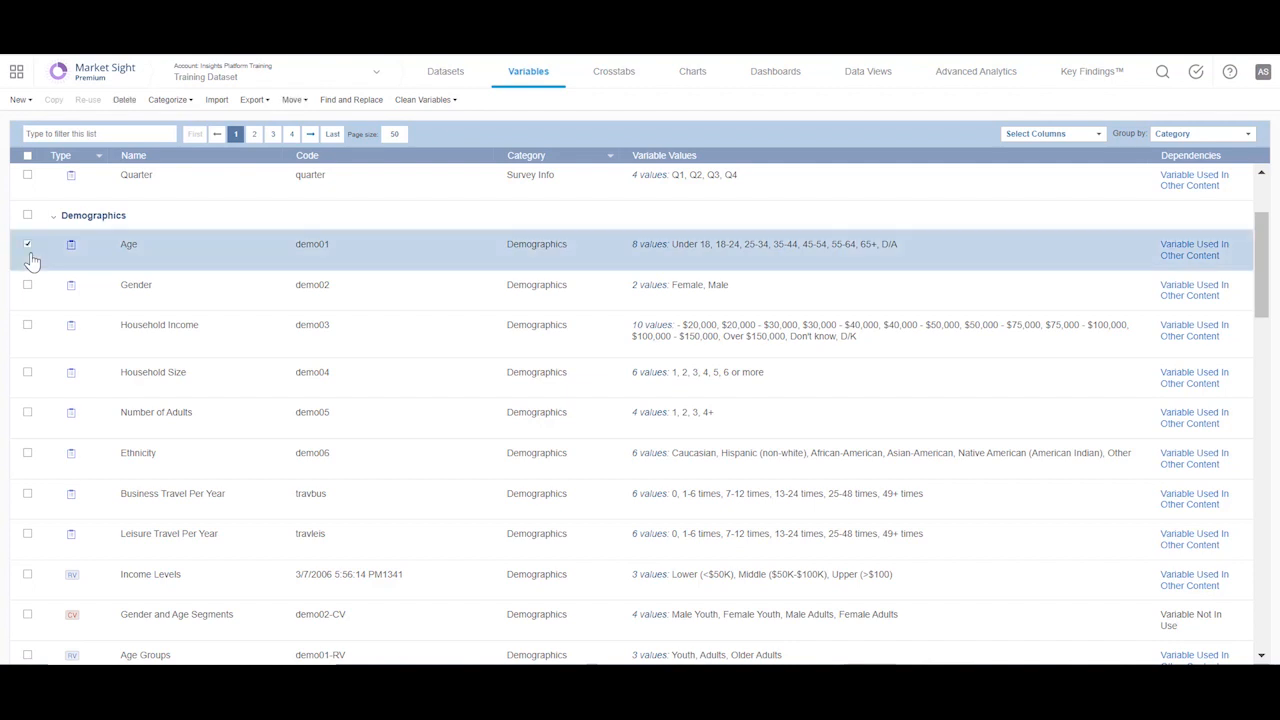
click(28, 287)
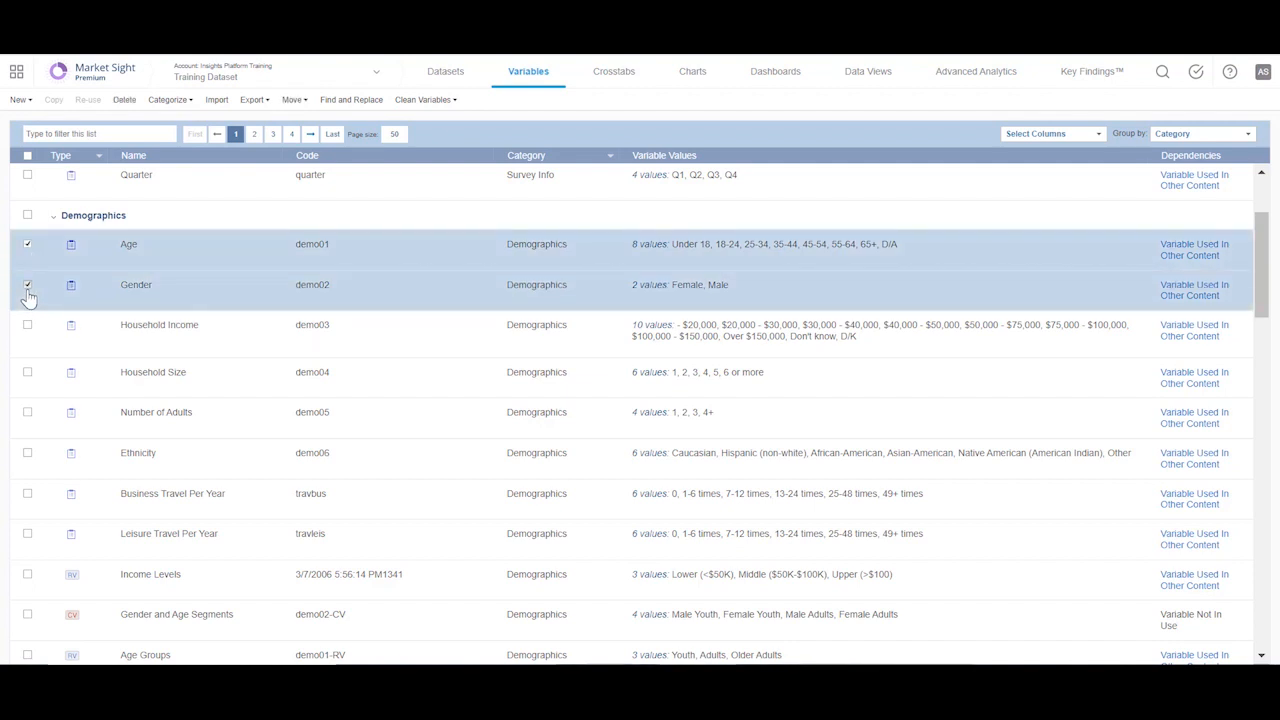
click(172, 103)
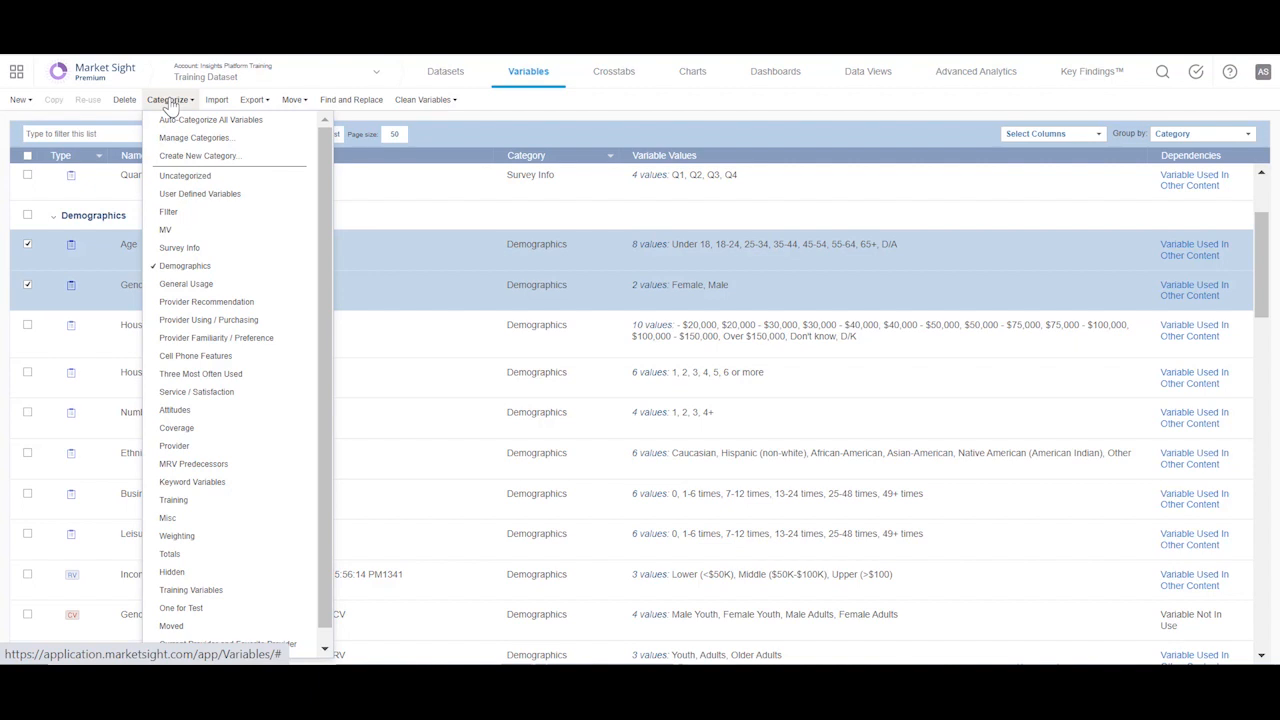
click(189, 157)
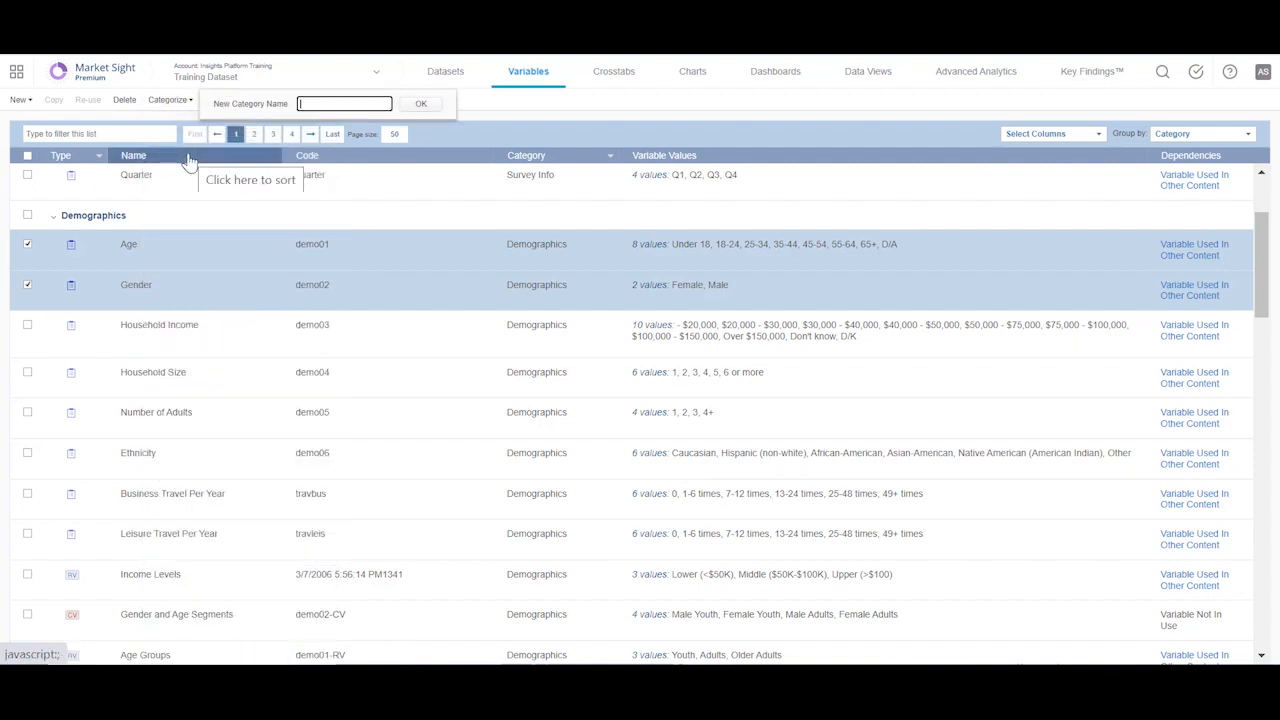
click(420, 104)
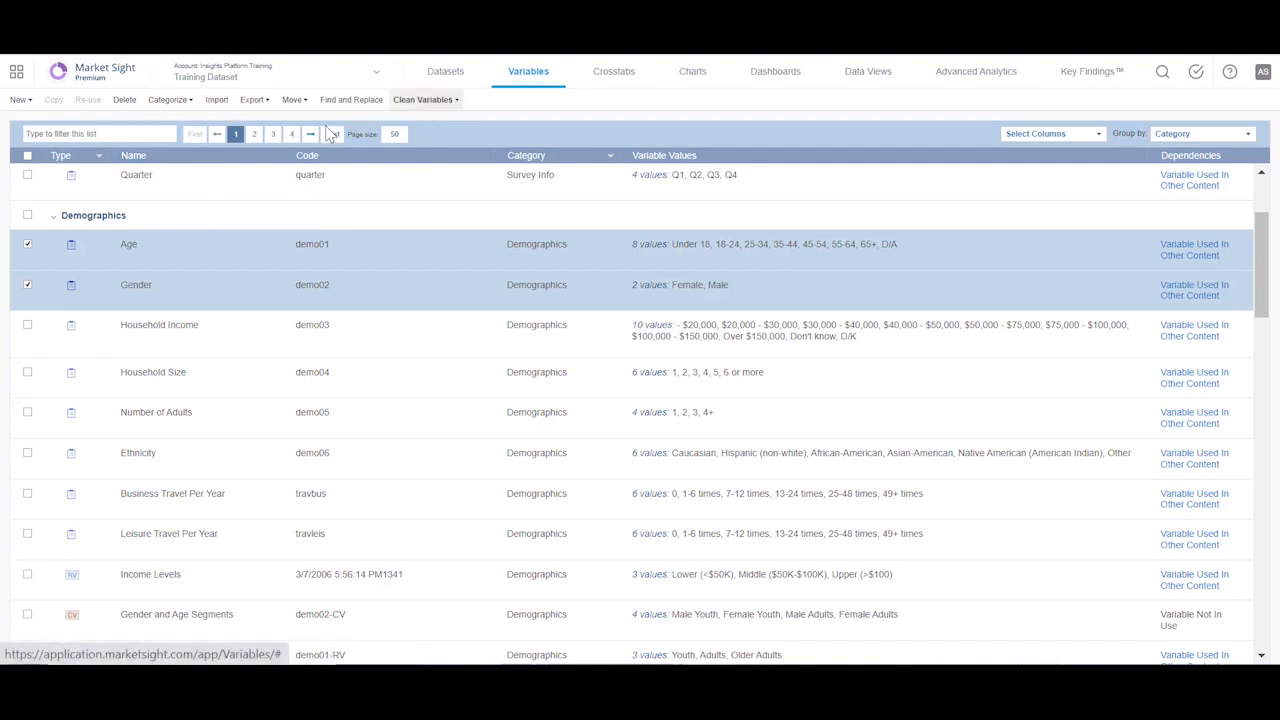
Step: Reorder the variable categories so that Filter comes directly after Demographics, and return to the variable list
click(181, 104)
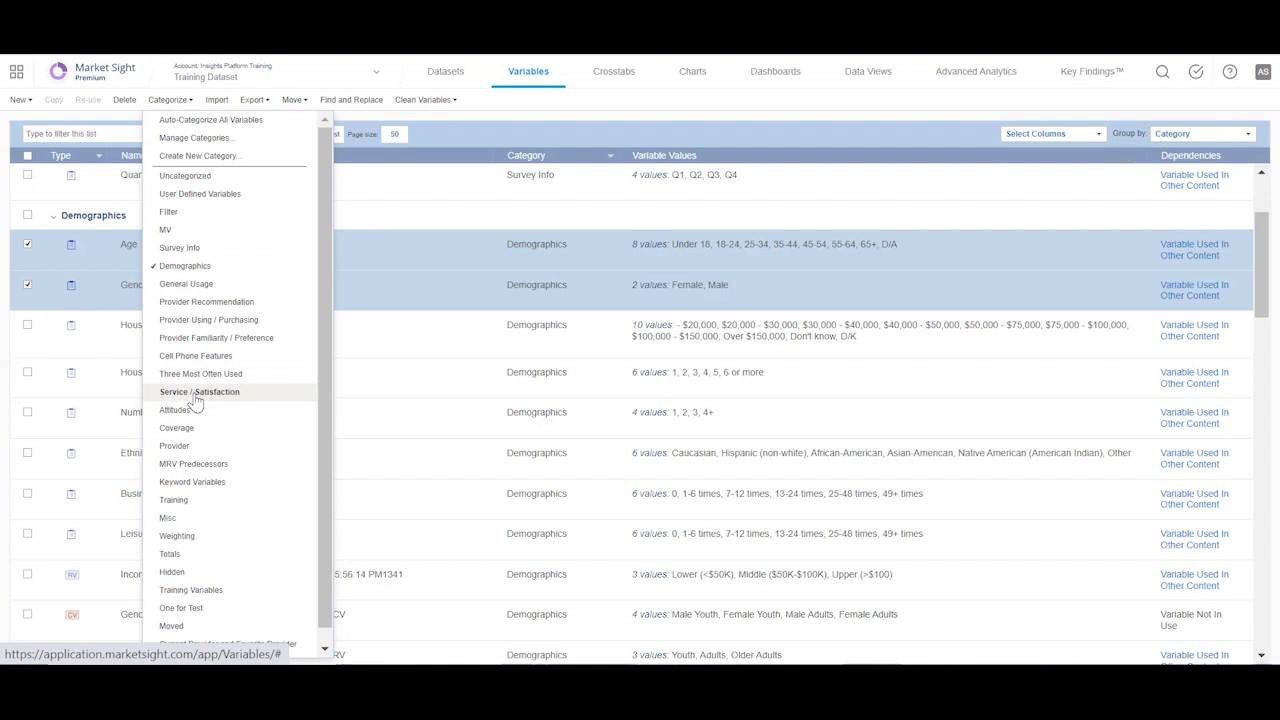
click(188, 140)
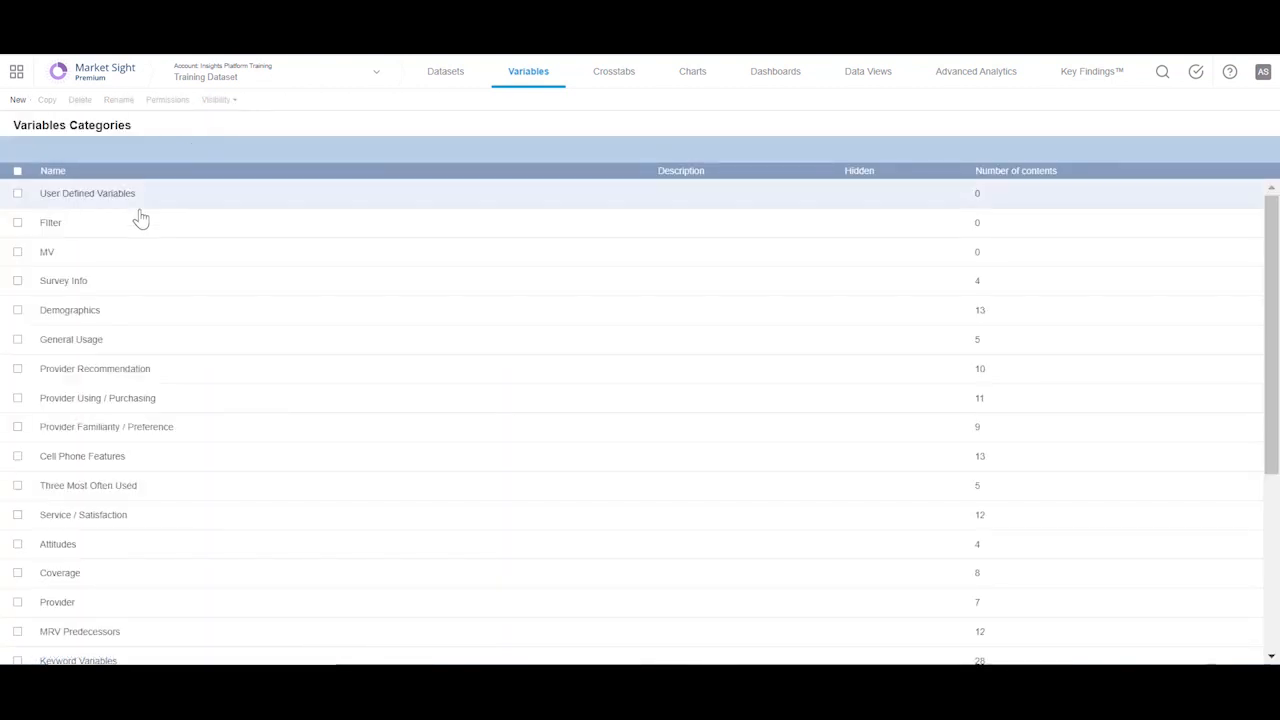
click(88, 232)
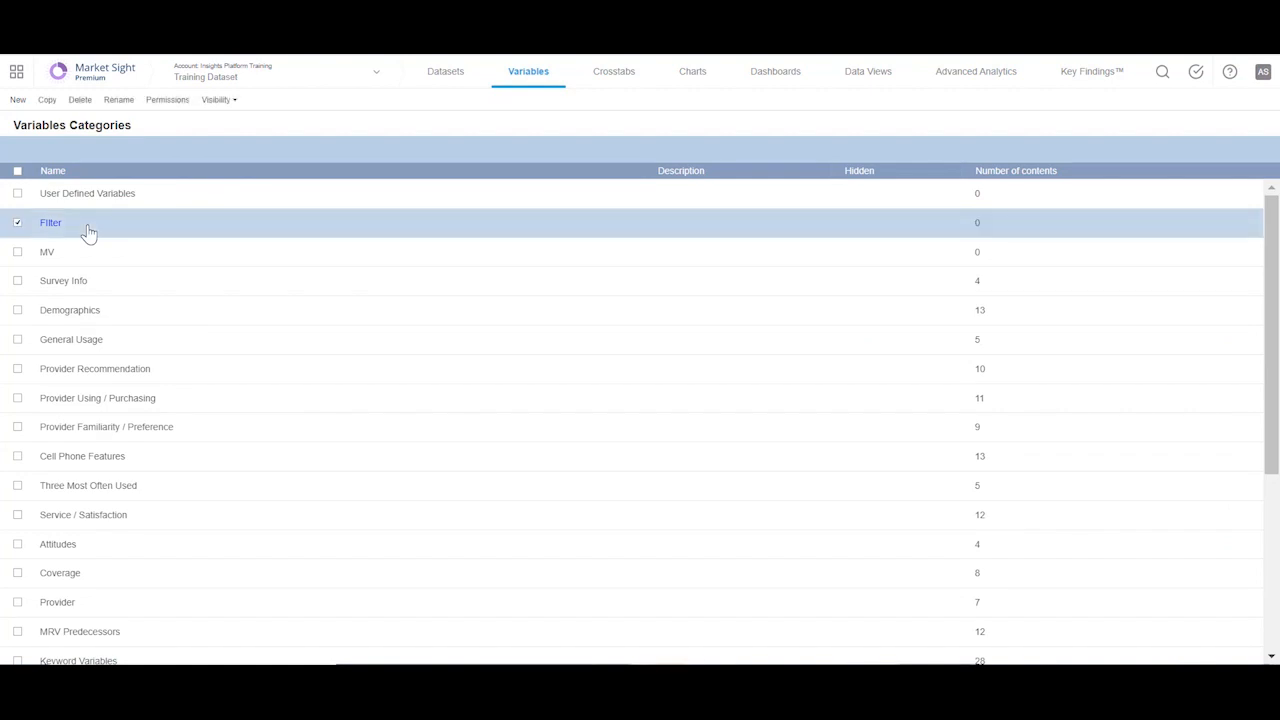
click(78, 337)
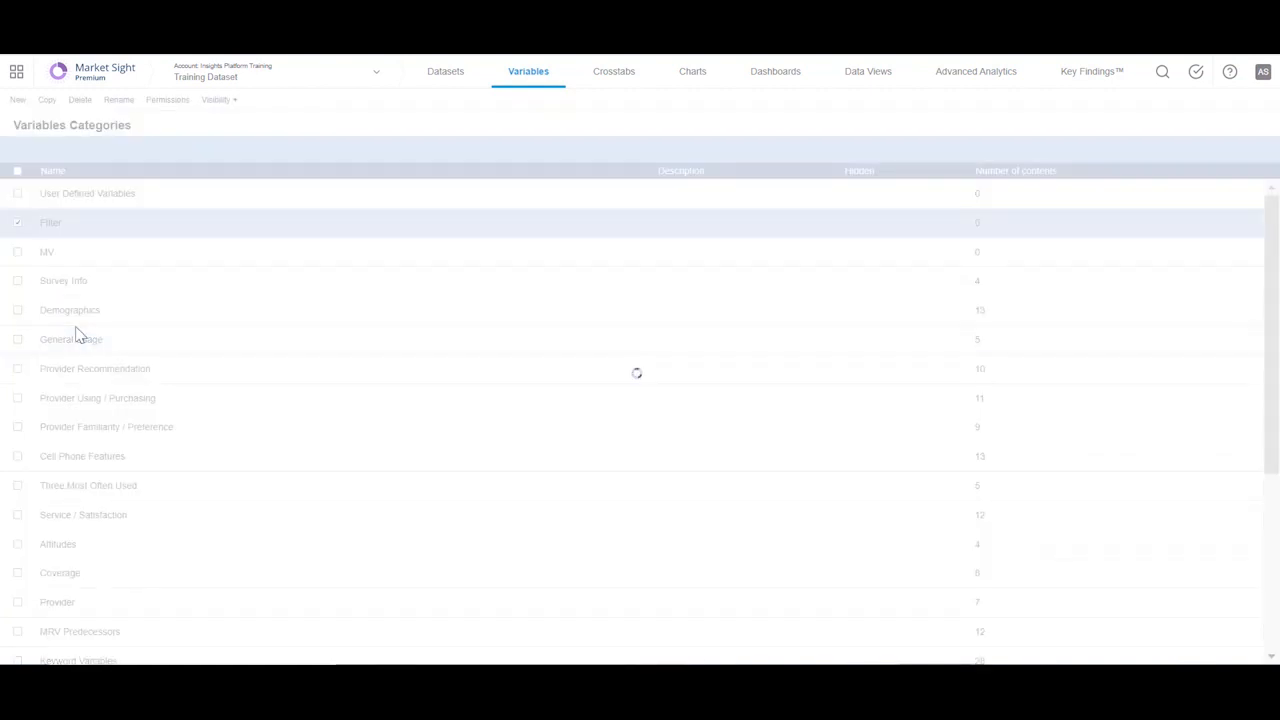
click(220, 100)
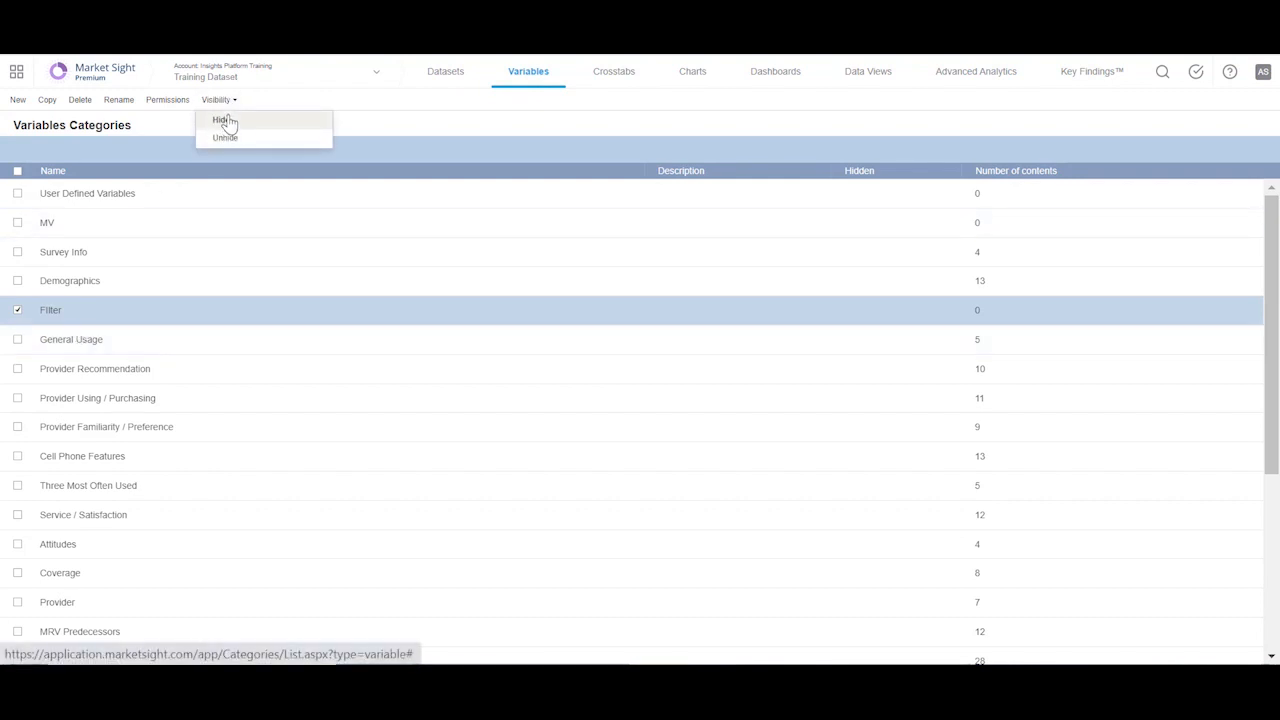
click(544, 82)
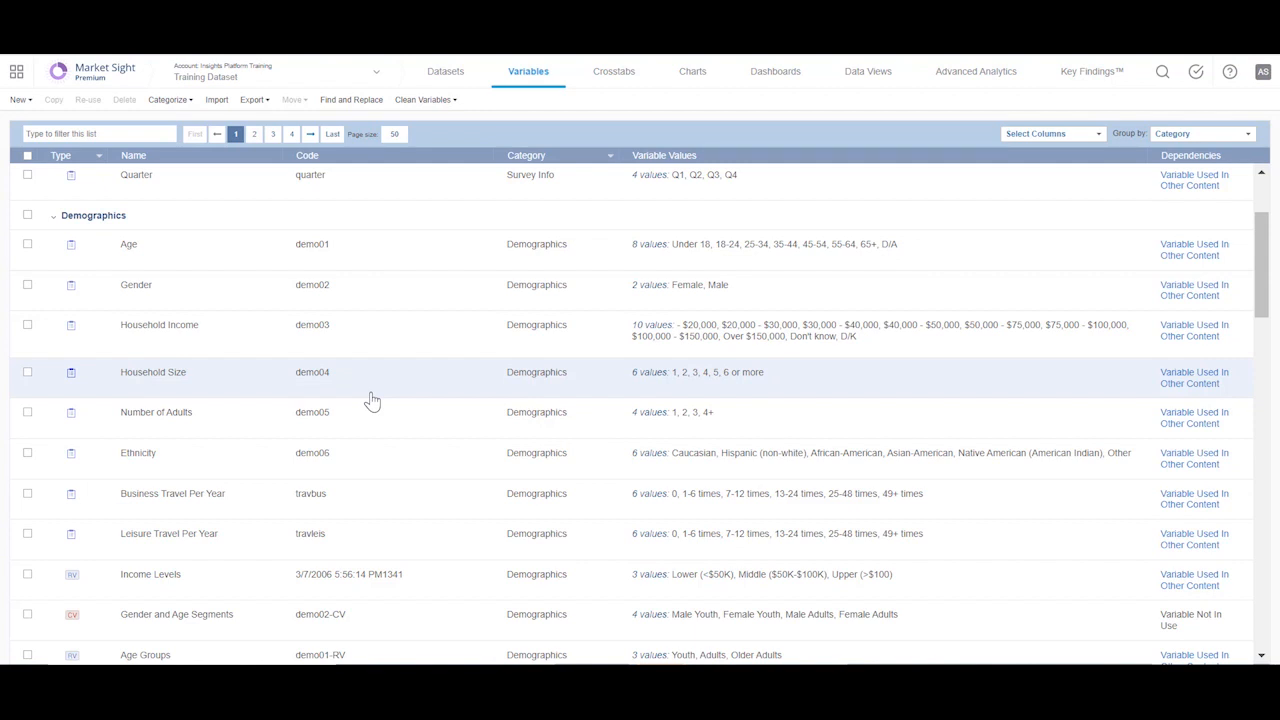
Step: View the setup form for a new regrouping variable based on Age, and close it without saving
click(29, 247)
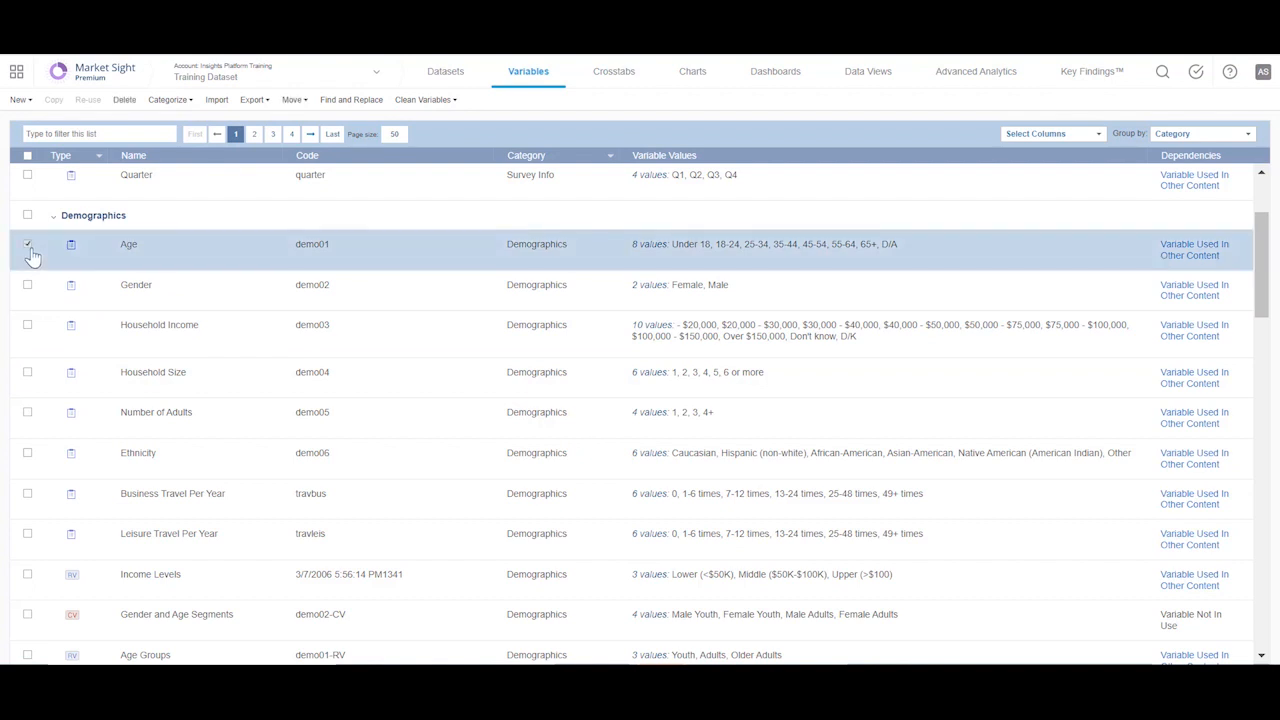
right_click(208, 252)
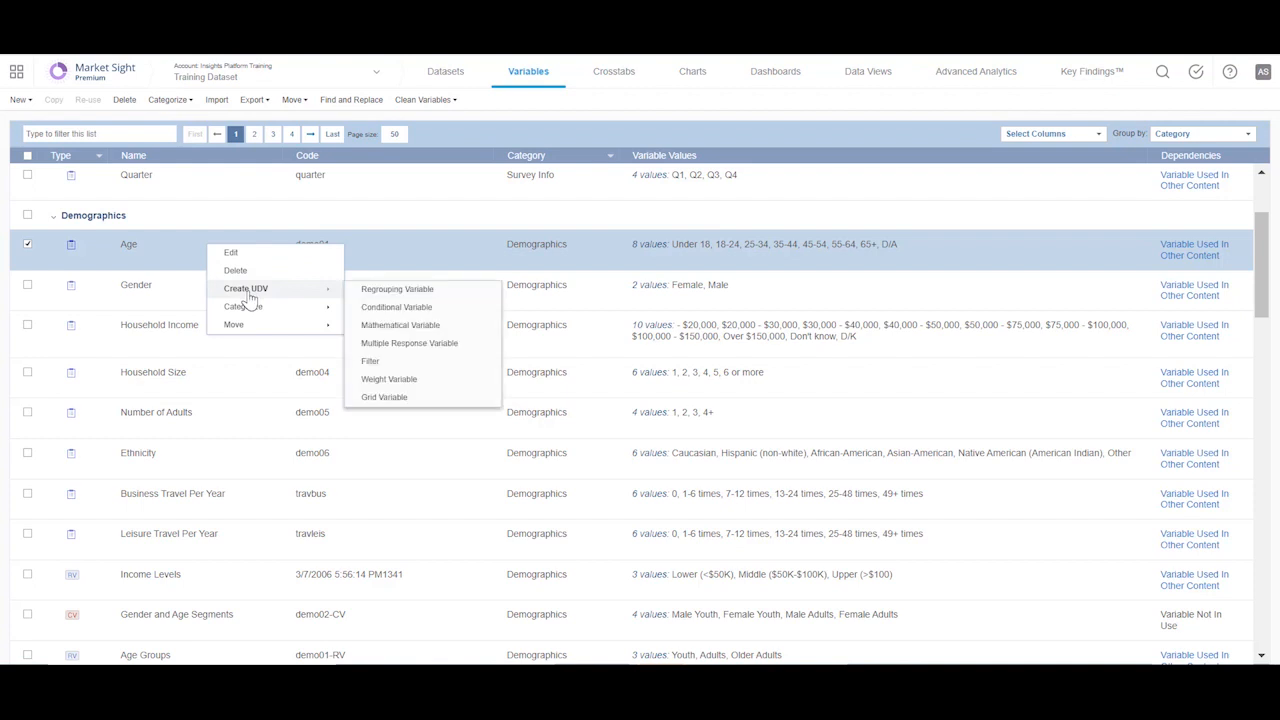
mouse_move(258, 312)
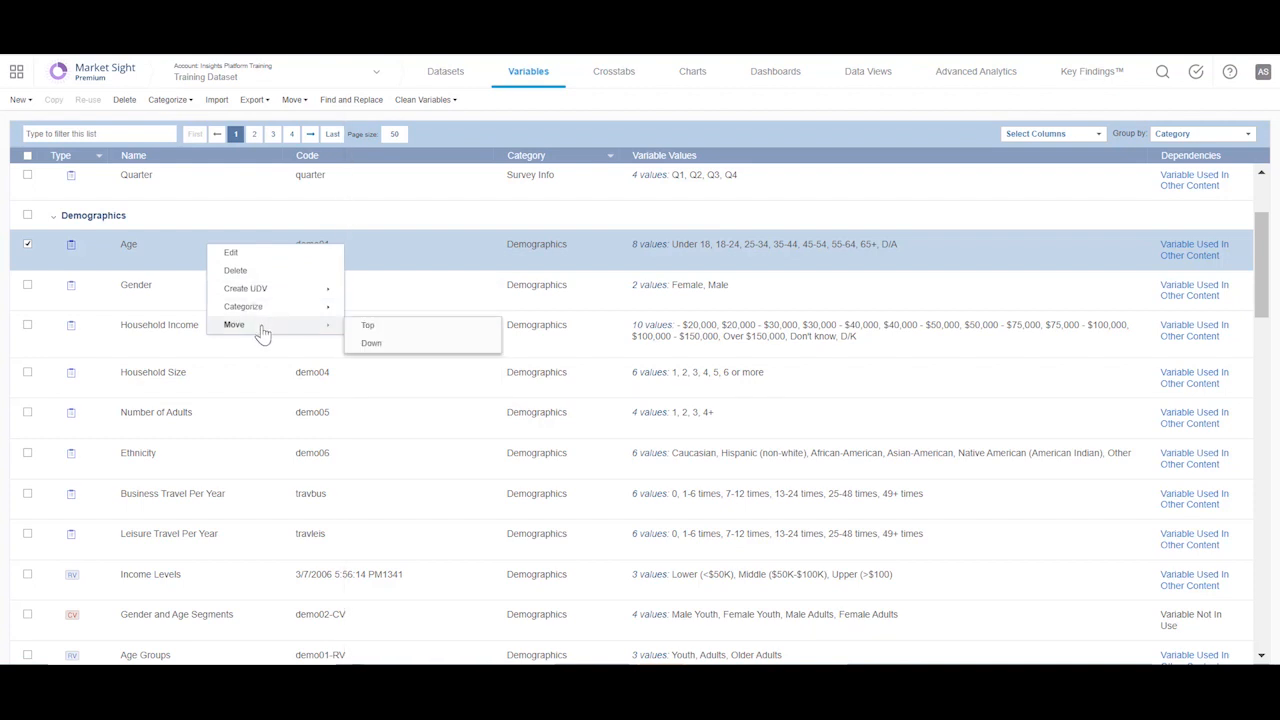
mouse_move(256, 290)
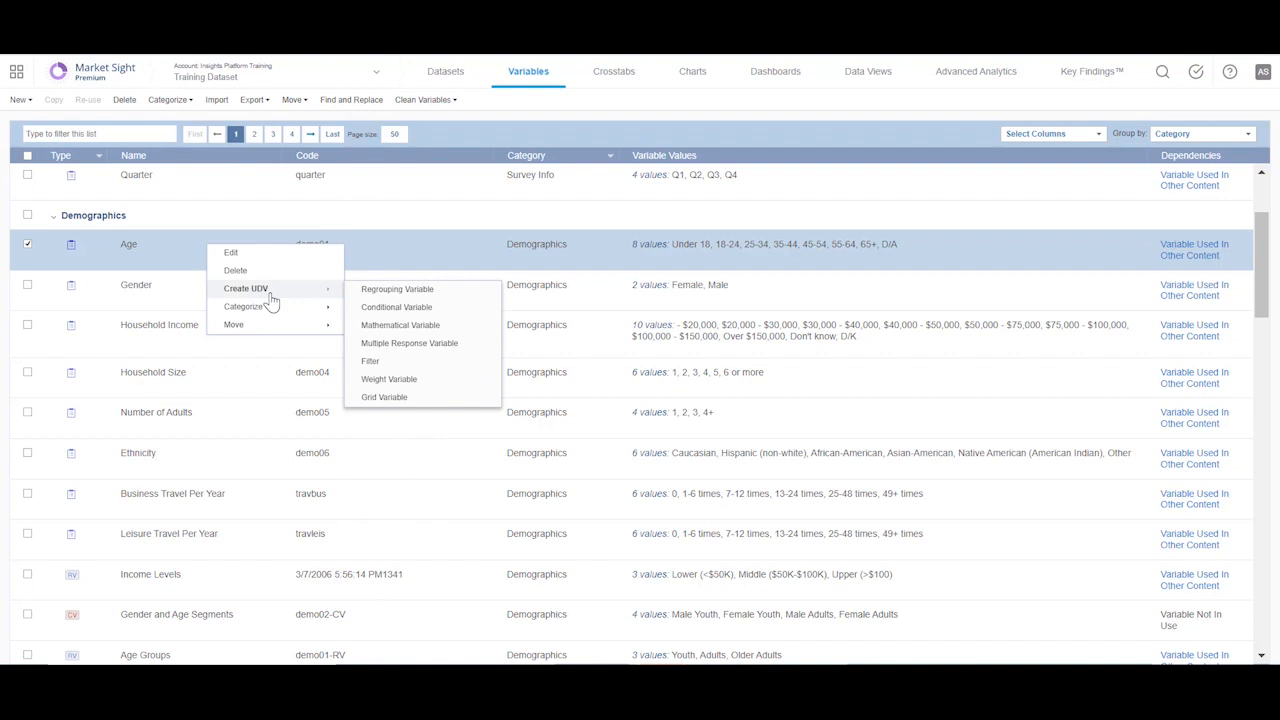
click(383, 292)
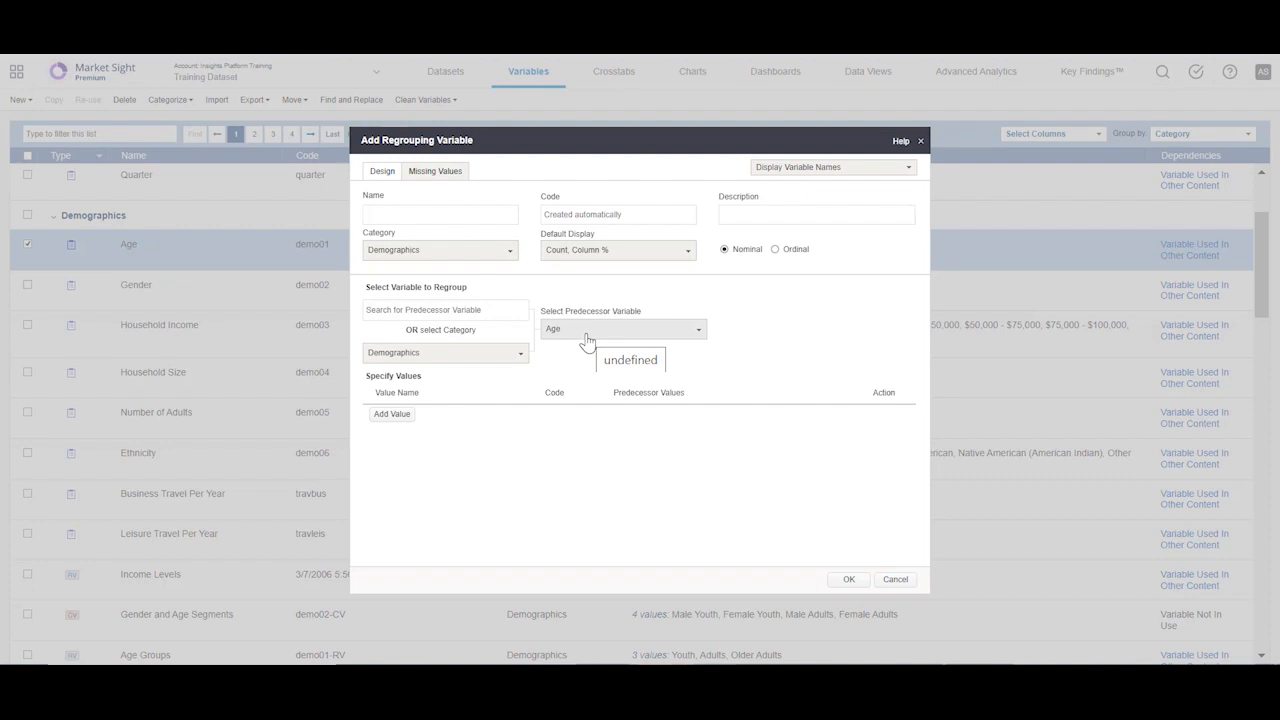
click(896, 581)
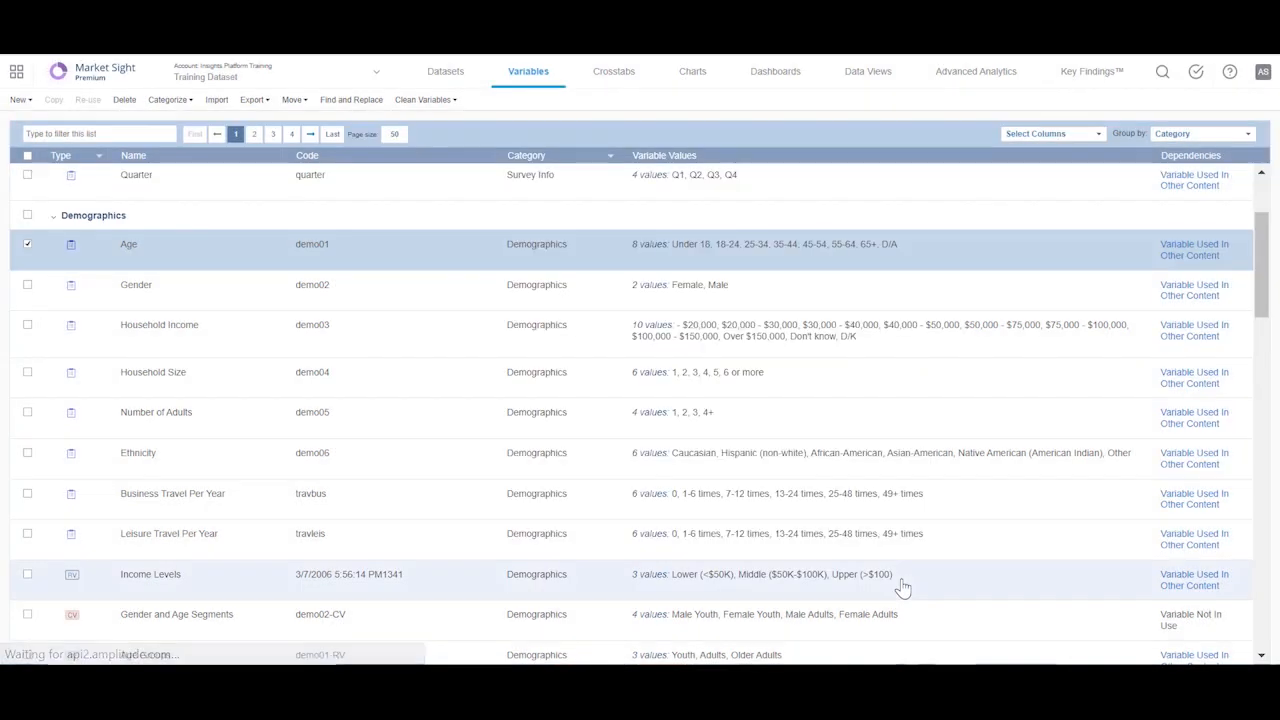
Step: View the variable statistics for Age, Gender and Household Income
click(129, 247)
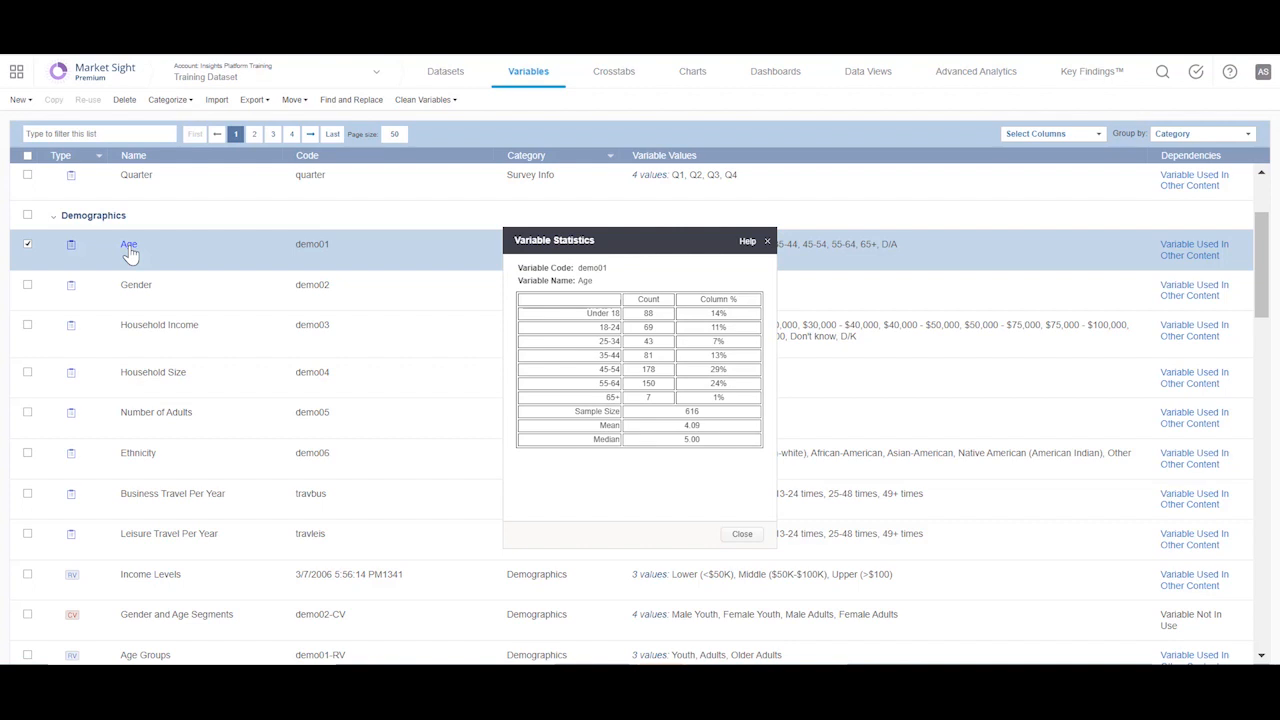
click(137, 285)
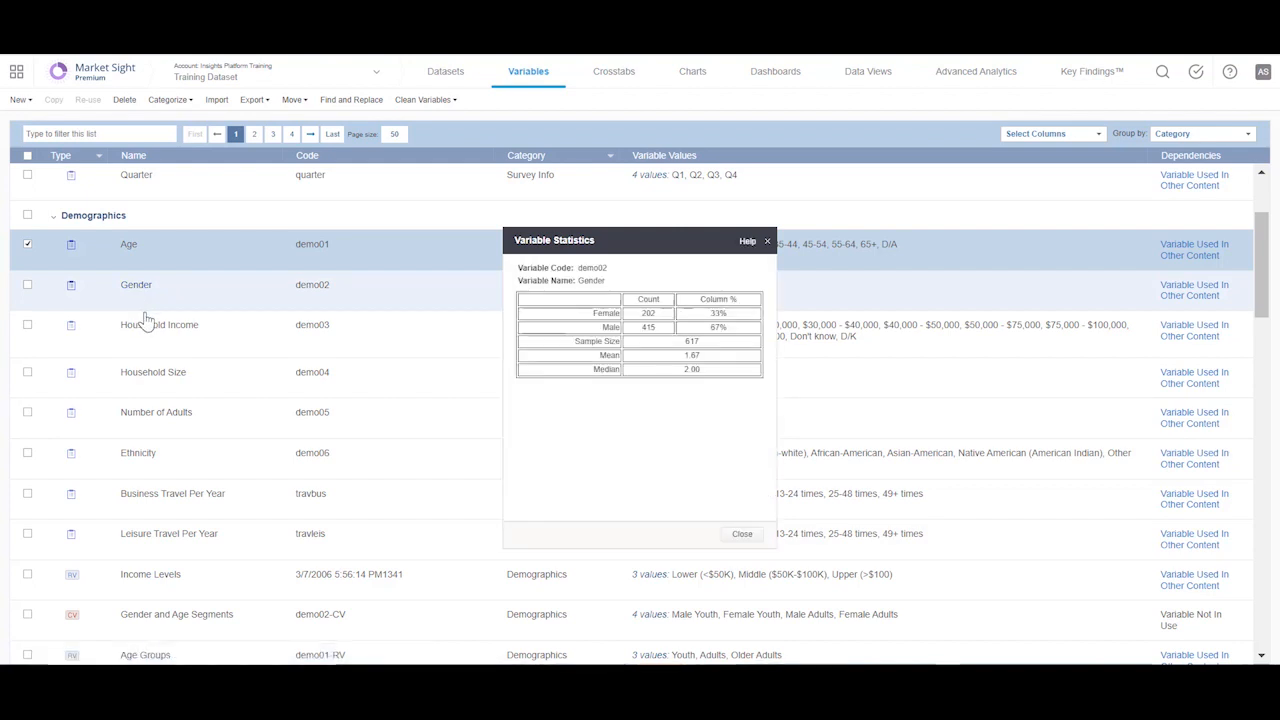
click(147, 330)
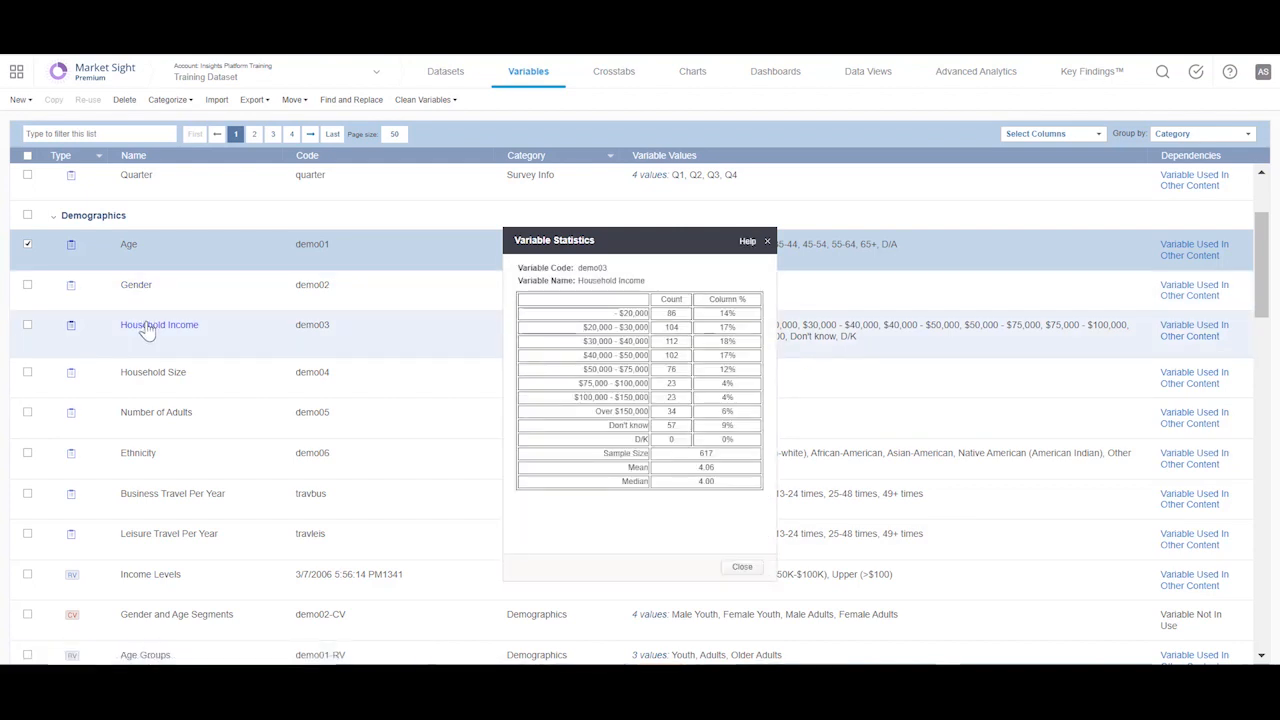
click(742, 567)
Step: Re-use the values of the Communique T2B/B2B variable for the predecessors Yello Wireless, Tower Wireless and Advance Wireless
scroll(165, 257, down, 10)
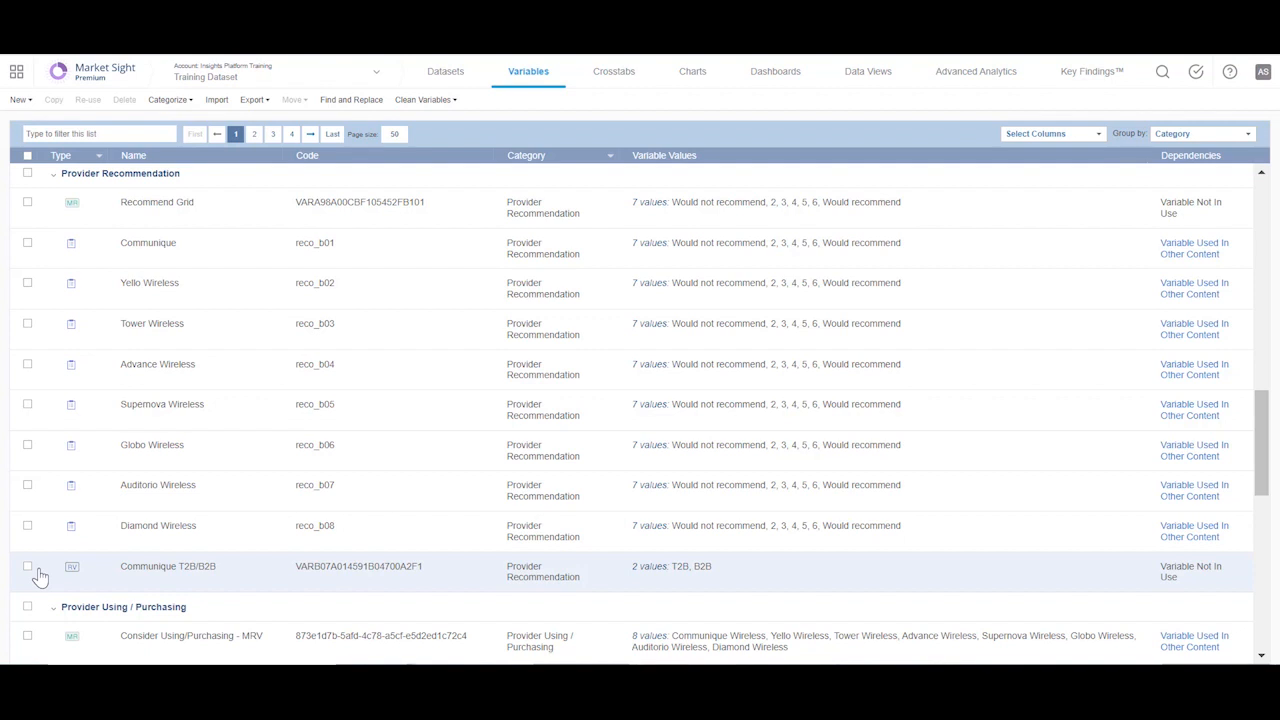
click(27, 568)
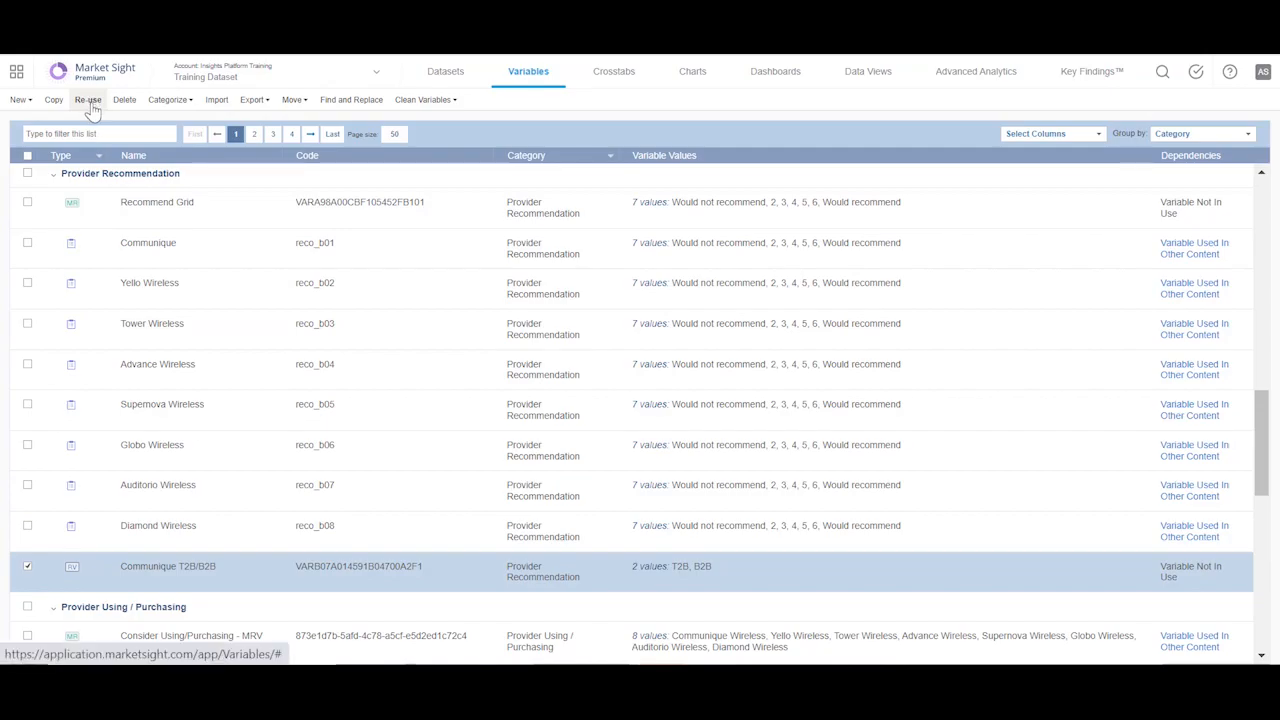
click(88, 101)
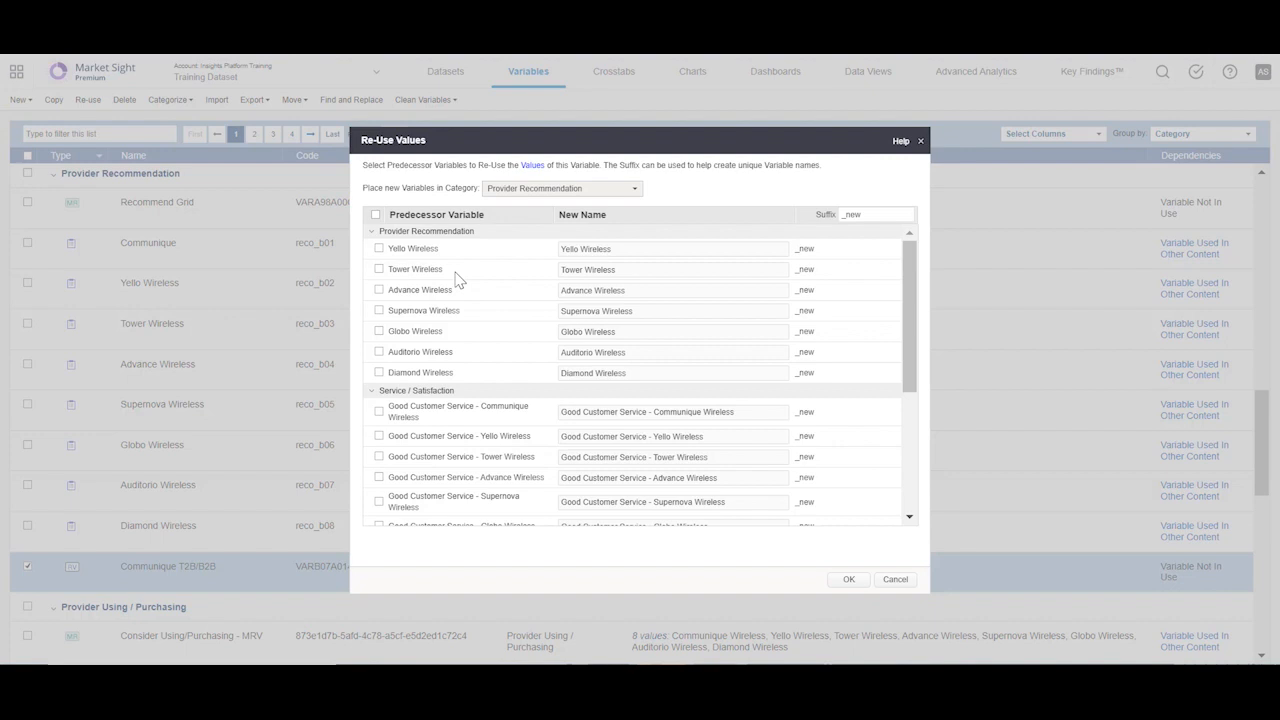
click(379, 250)
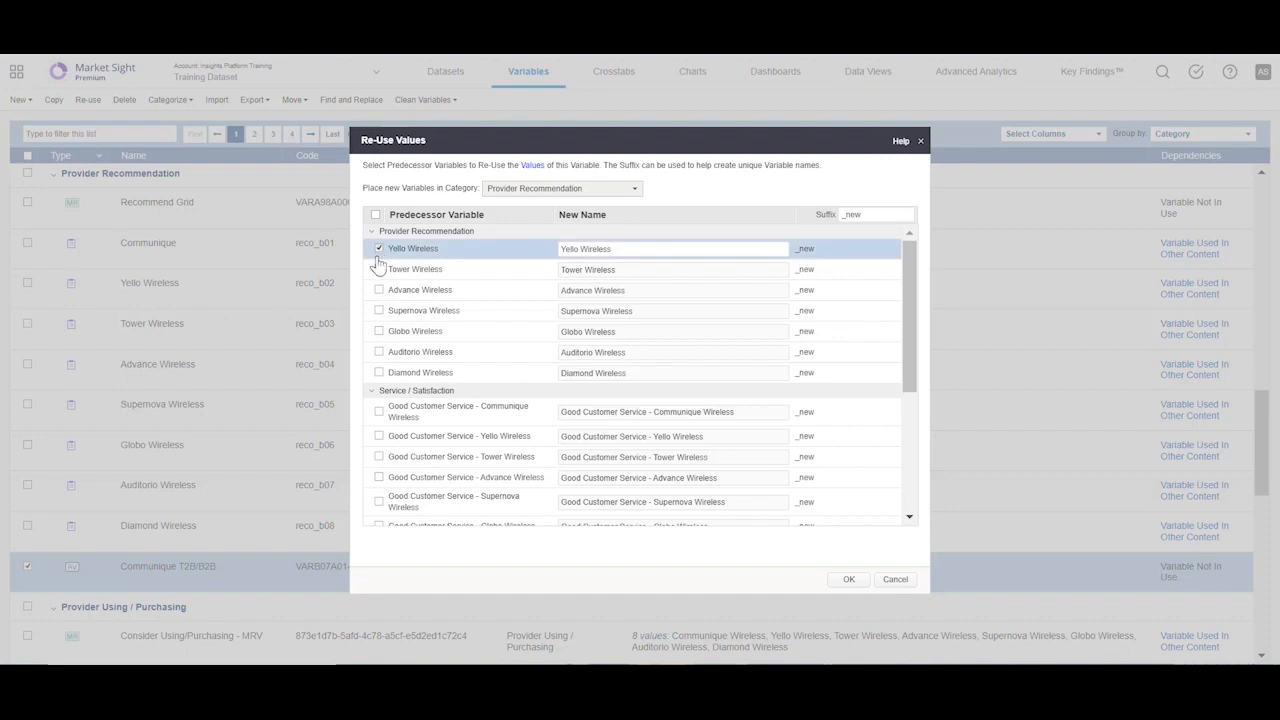
click(379, 271)
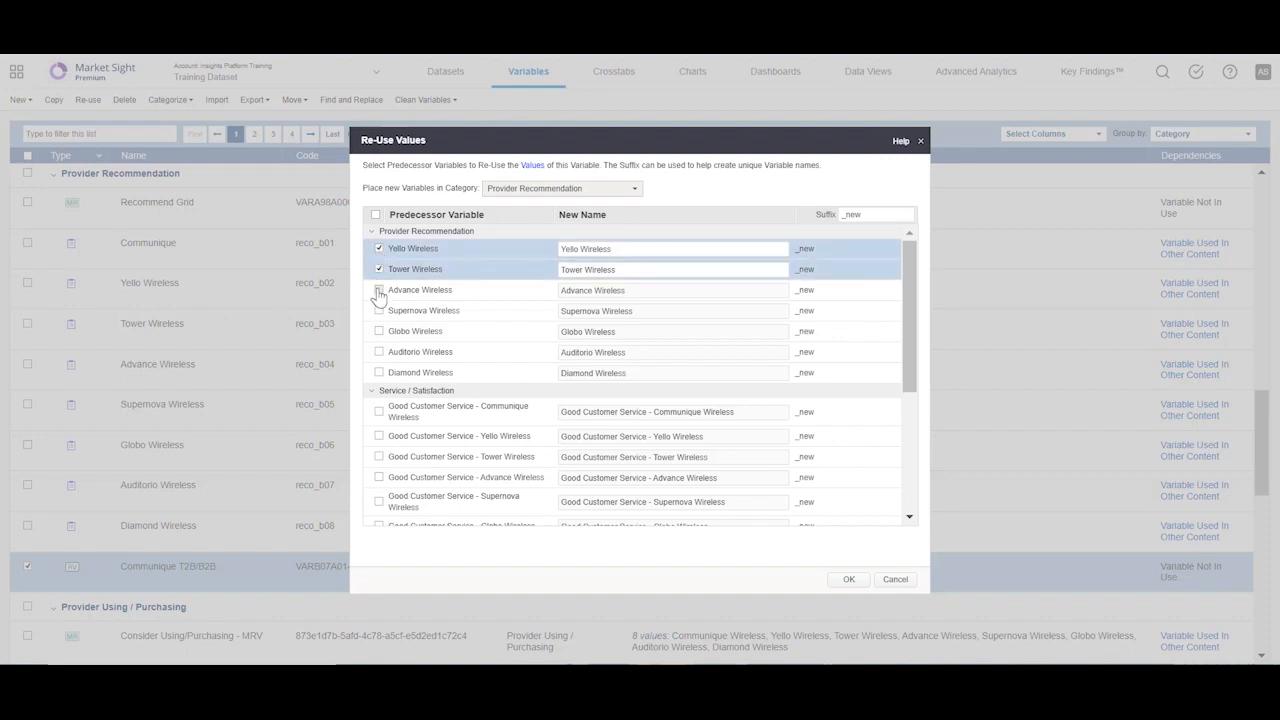
click(380, 291)
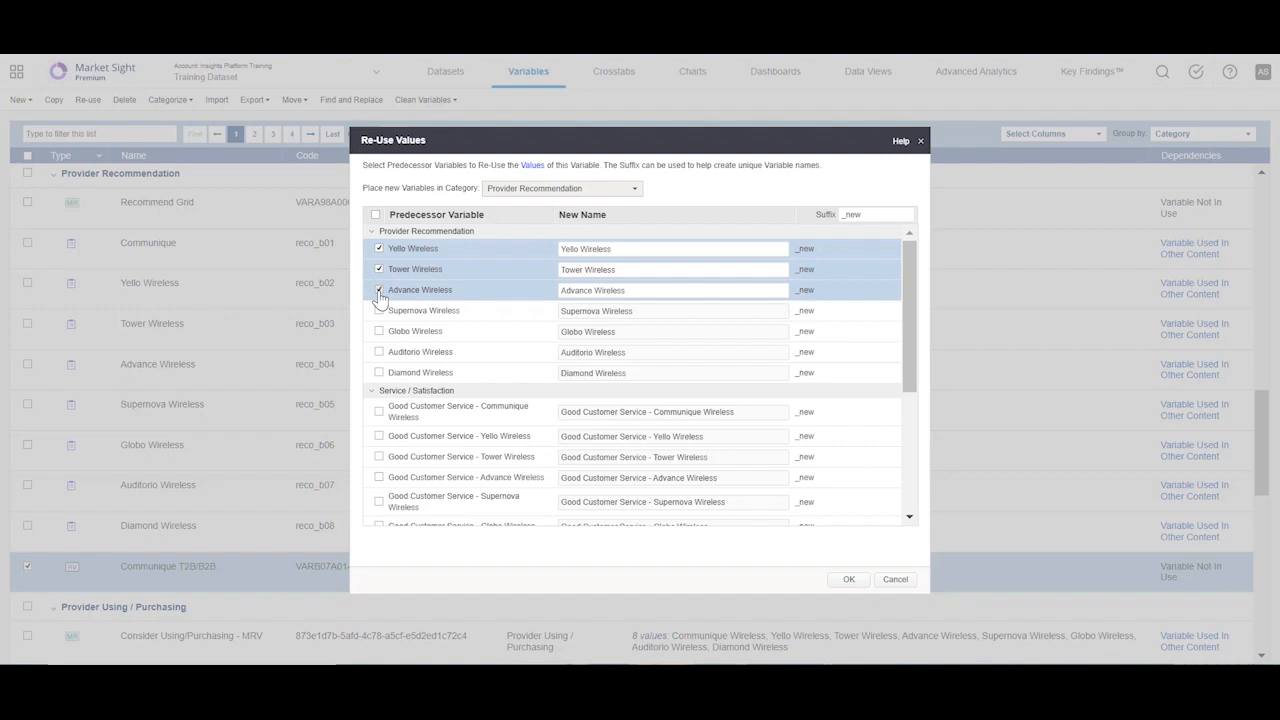
Step: Set the new variables' suffix to T2B/B2B and create them in the Provider Recommendation category
click(553, 190)
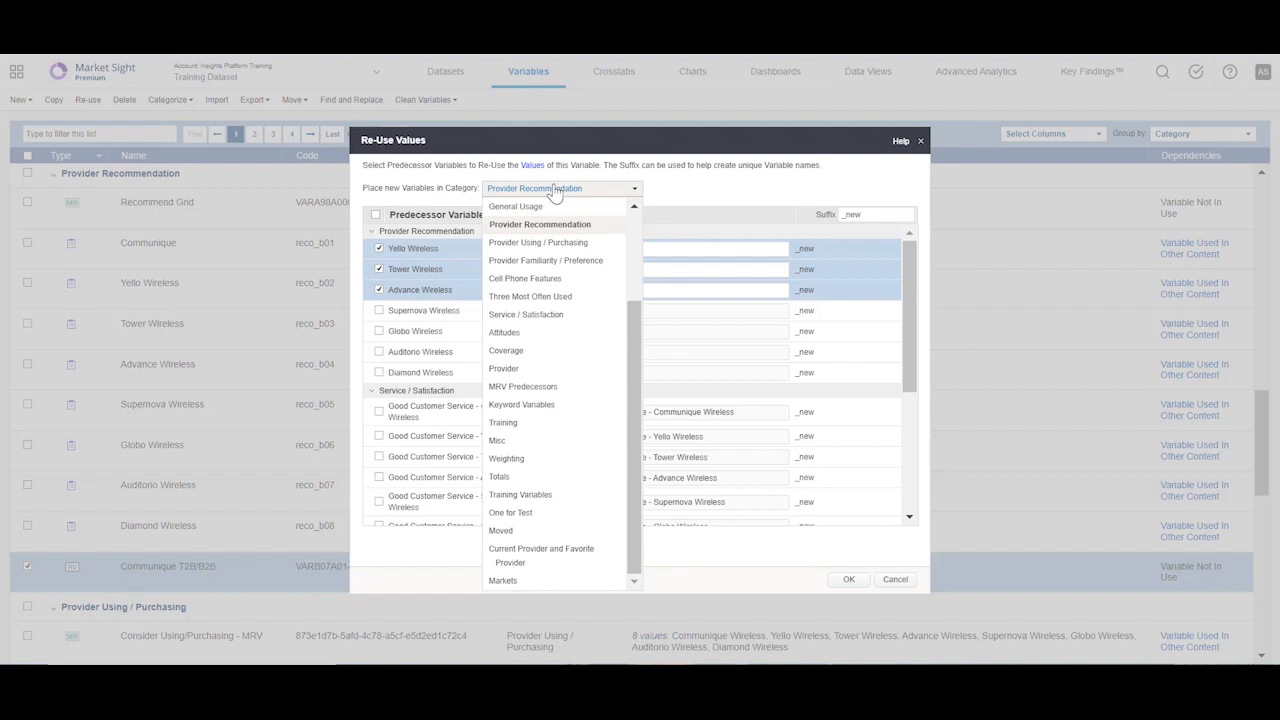
click(675, 198)
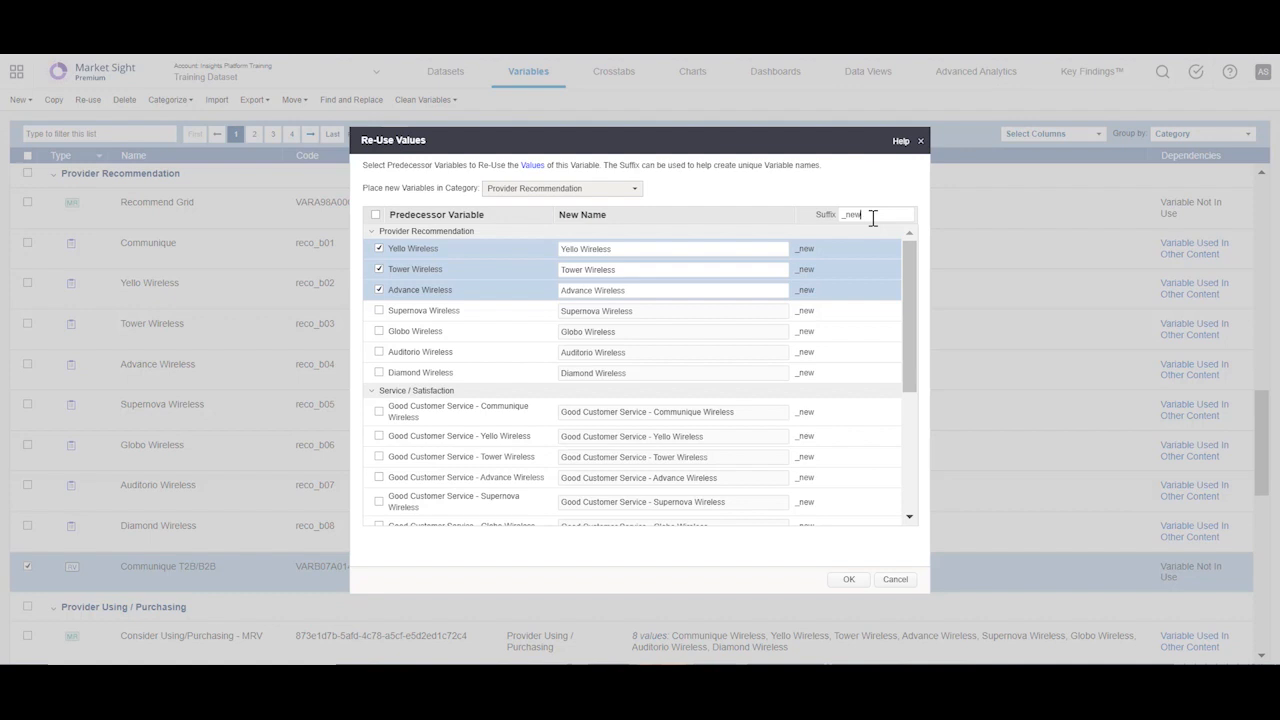
key(BackSpace)
text(T2B/B2B)
click(847, 580)
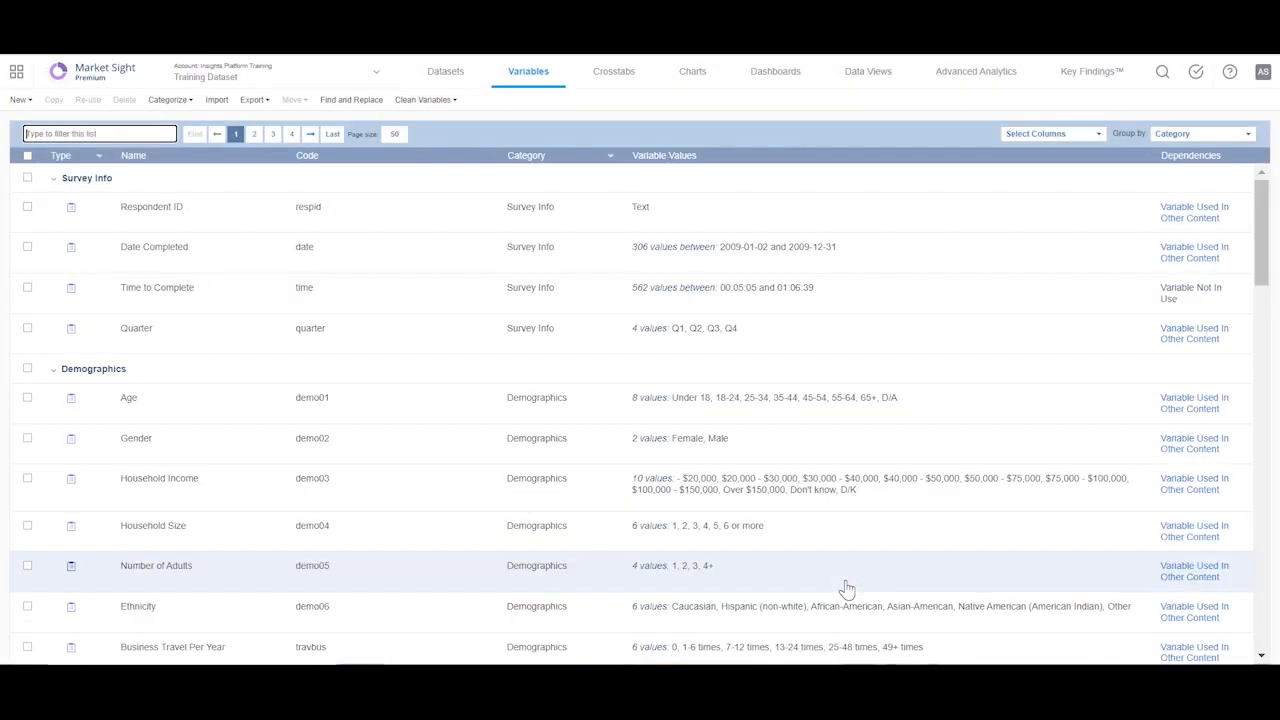
Step: Examine the Communique, Yello, Tower and Advance Wireless T2B/B2B variables in the Provider Recommendation category
drag(1261, 252, 1263, 493)
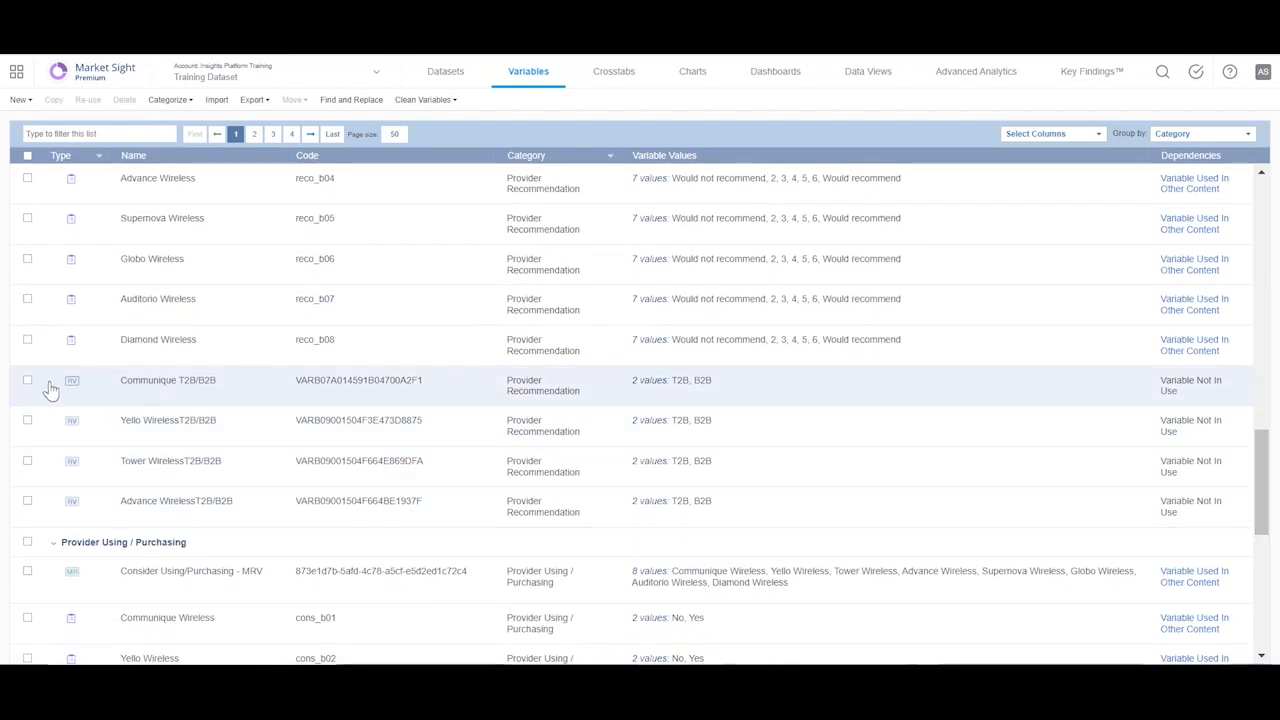
click(27, 382)
click(27, 421)
click(28, 461)
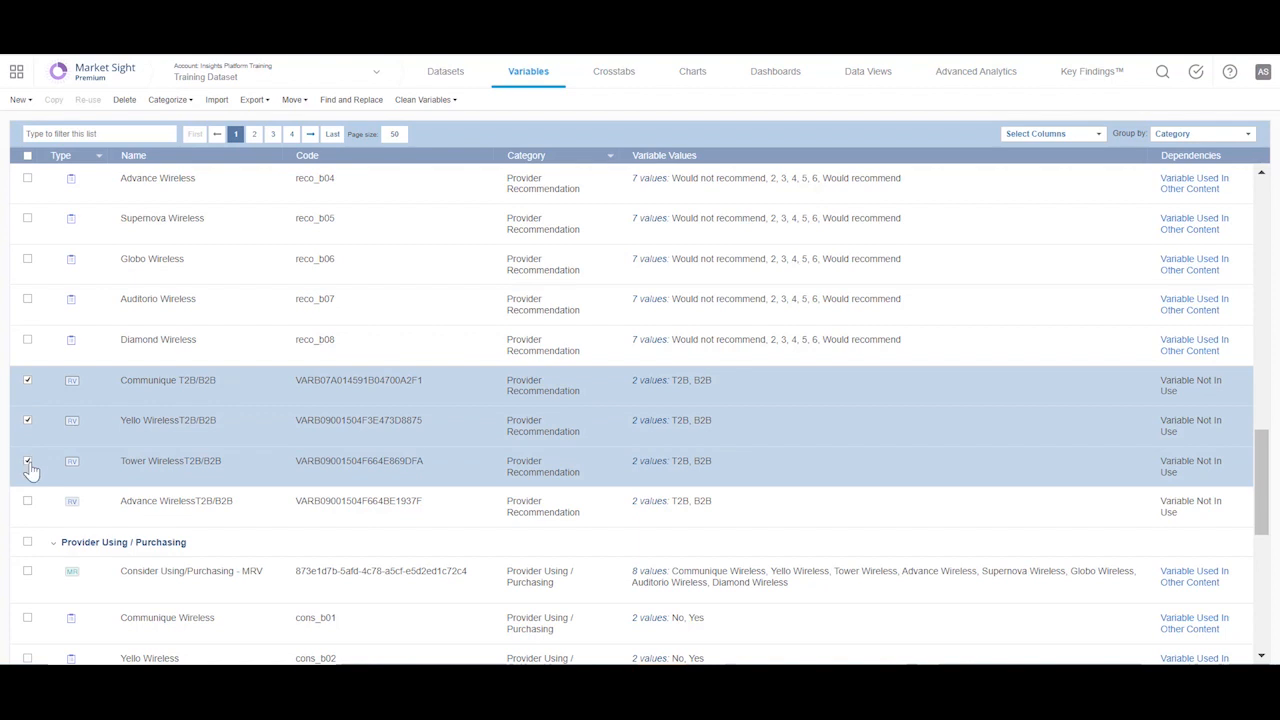
click(28, 501)
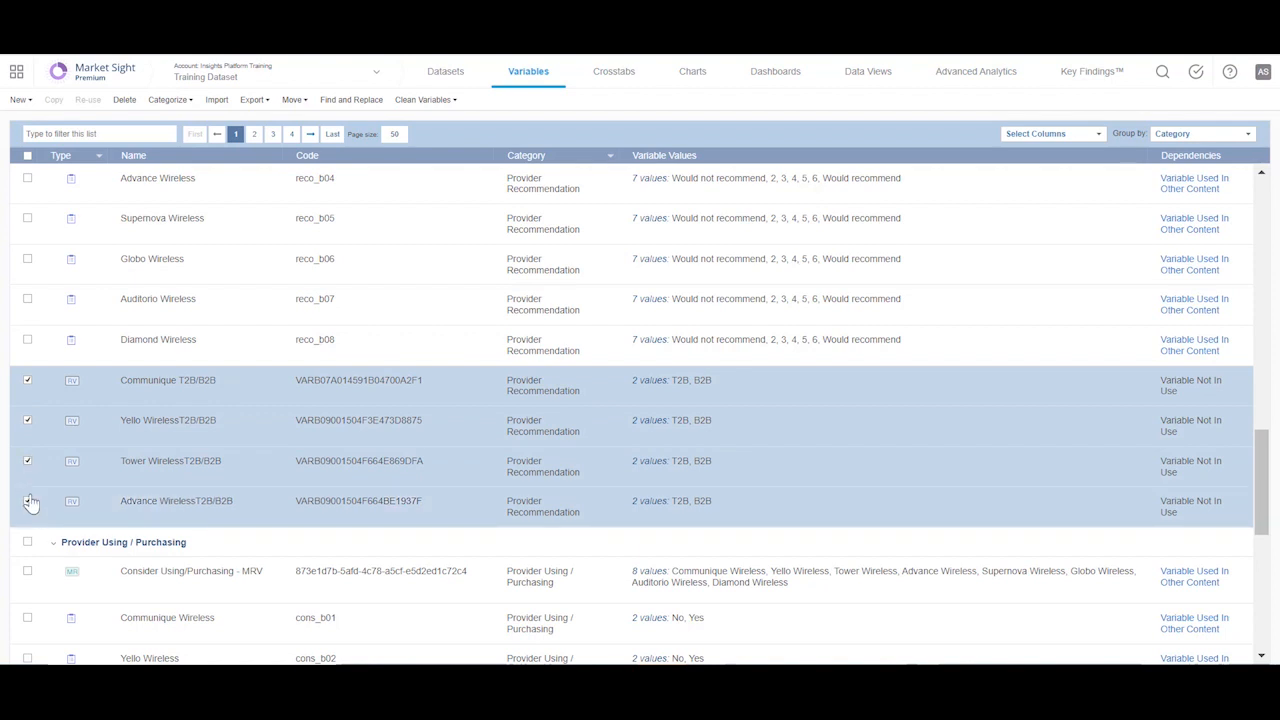
click(28, 501)
click(28, 461)
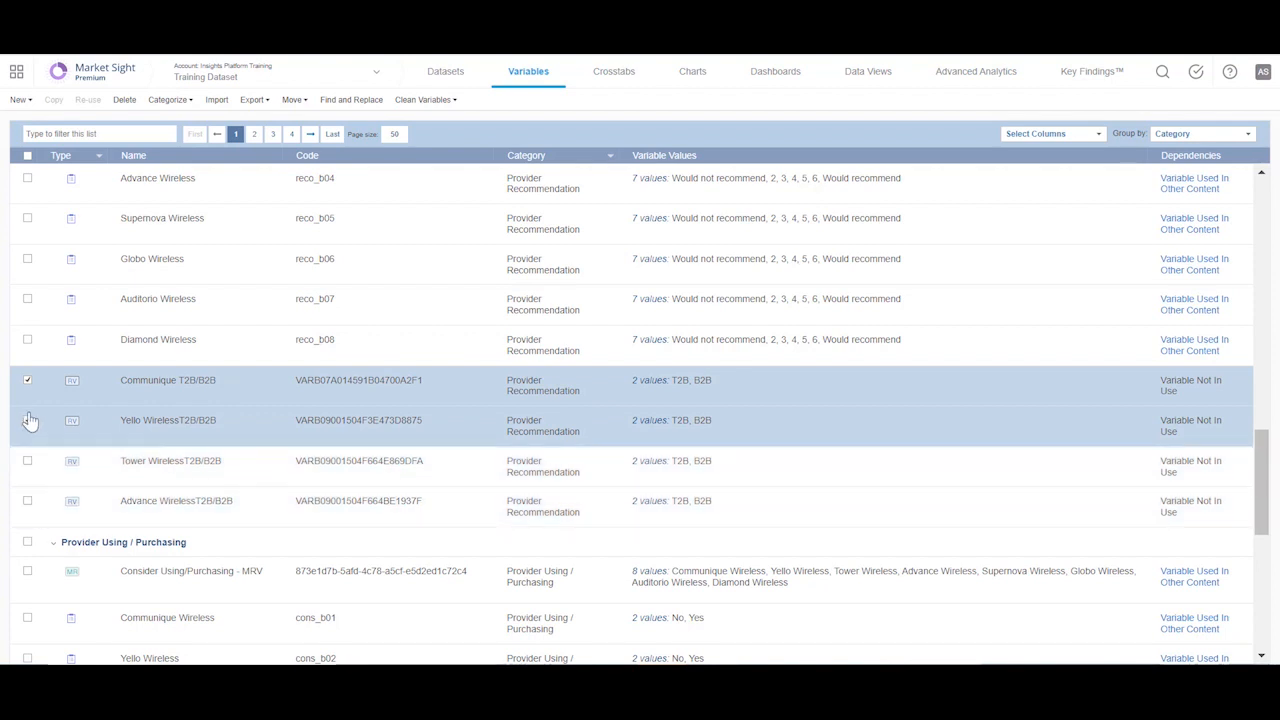
click(27, 421)
click(27, 382)
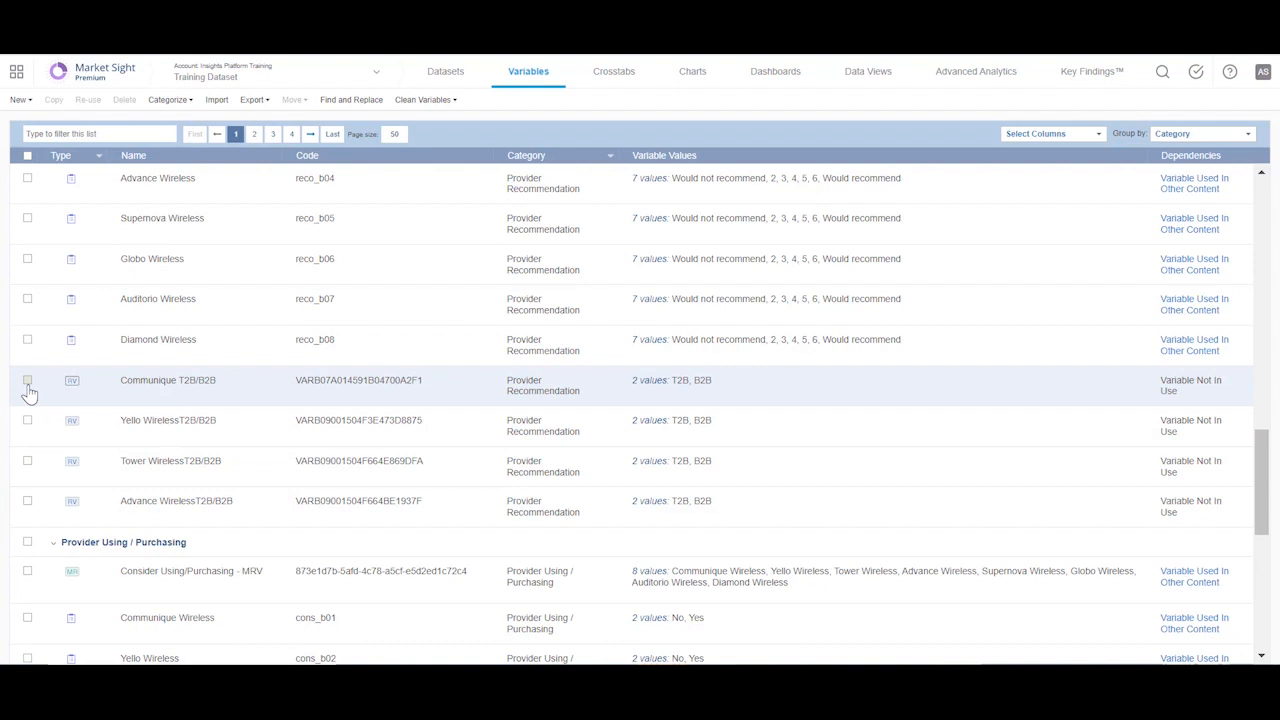
scroll(1234, 340, up, 10)
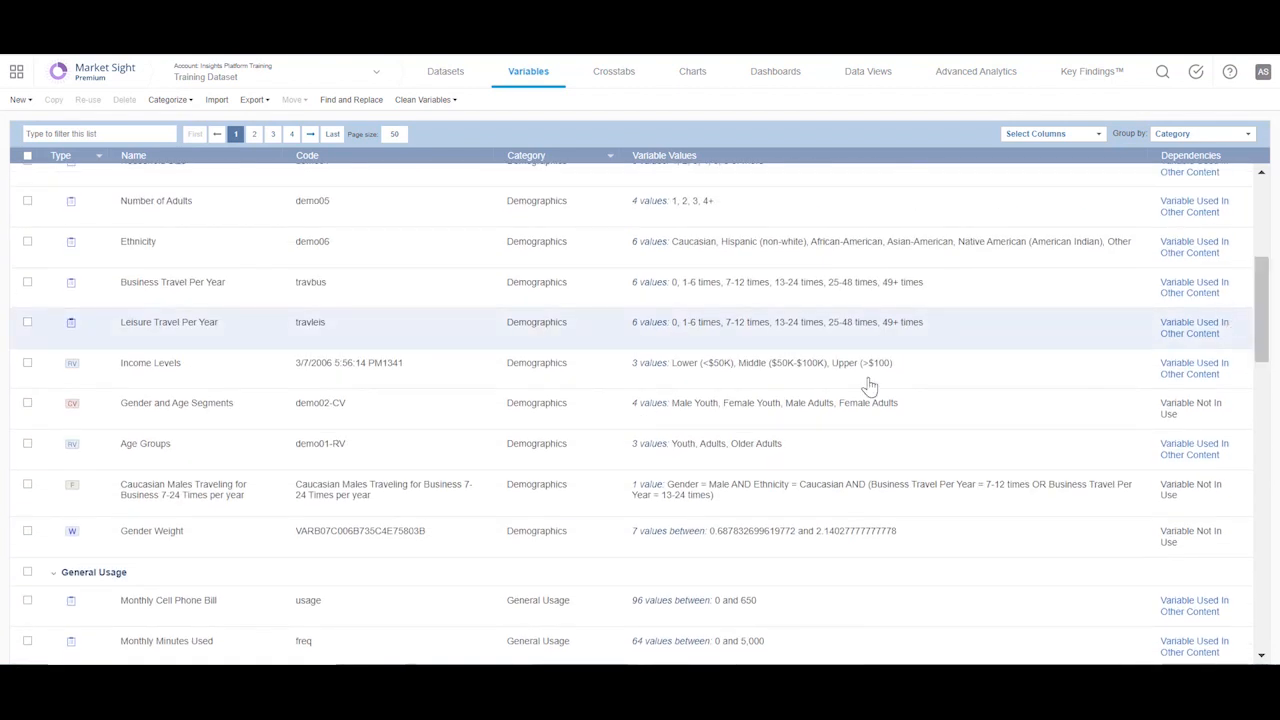
Step: Start a copy of the Gender and Age Segments variable, review its value definitions and cancel without creating it
click(27, 404)
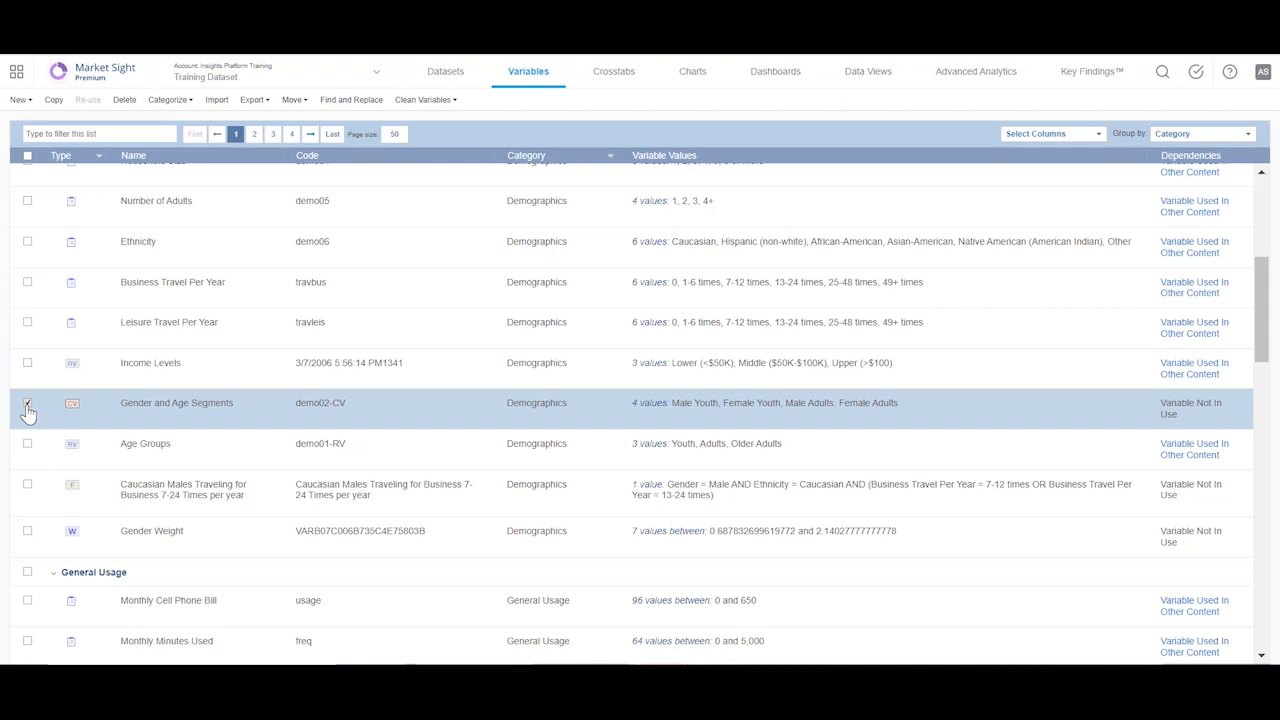
click(54, 100)
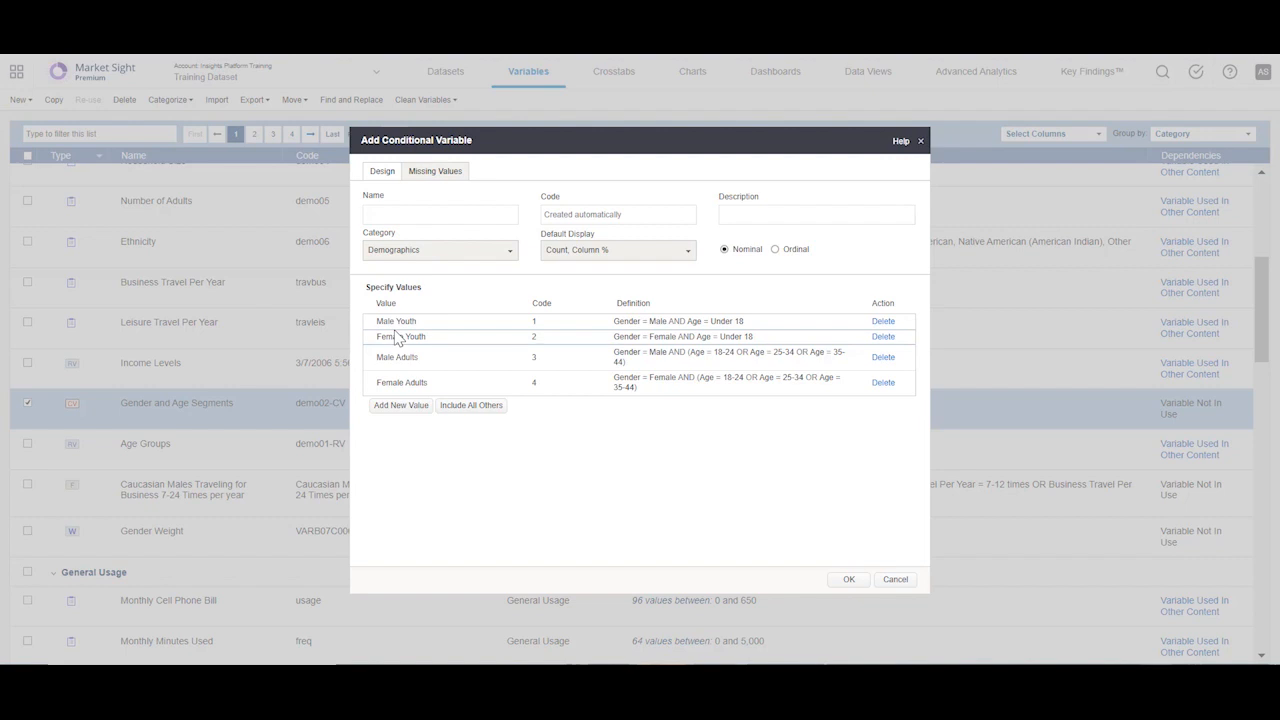
click(895, 582)
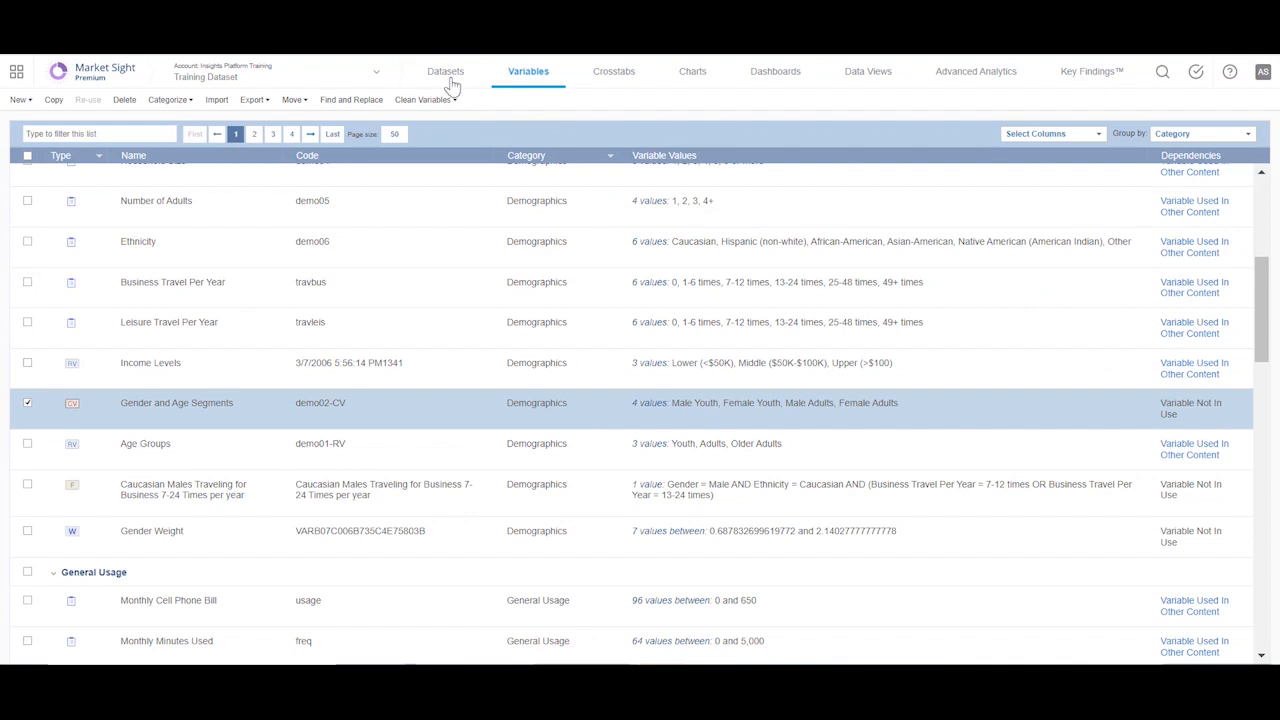
Step: In the Training Datasets folder, view the contents of Dataset to import and select Q1 Survey Dataset
click(443, 80)
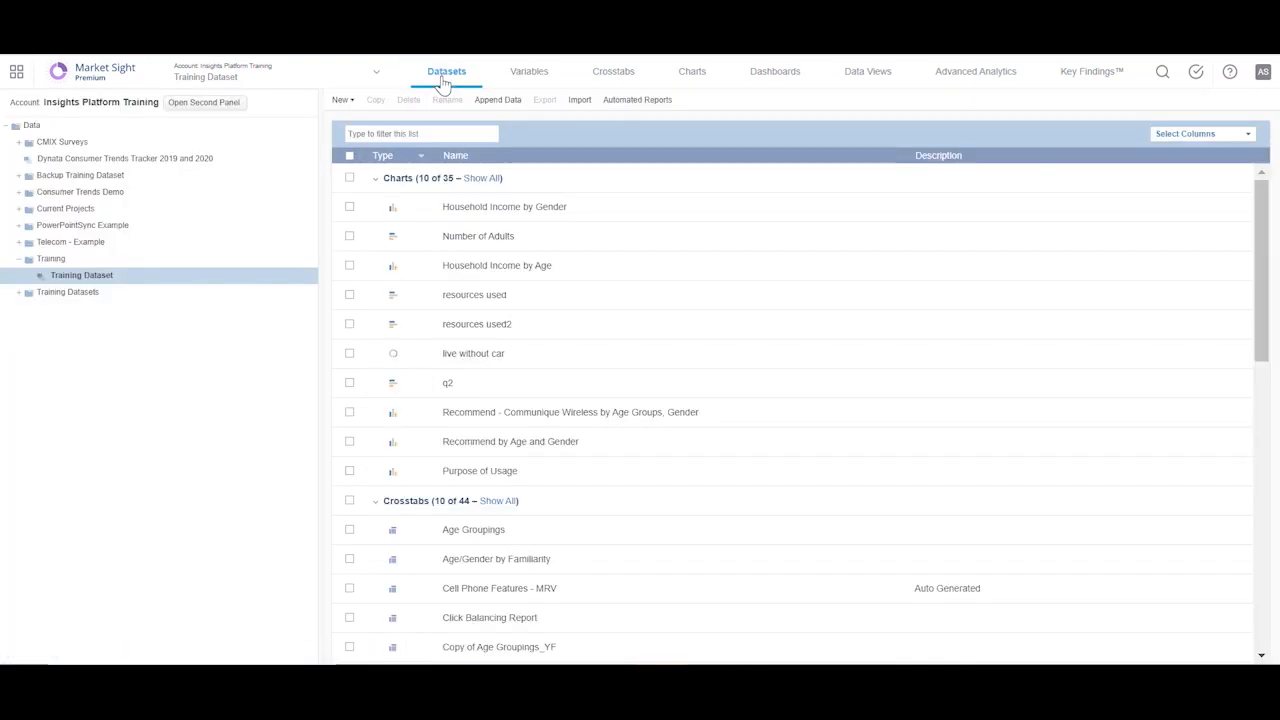
click(18, 296)
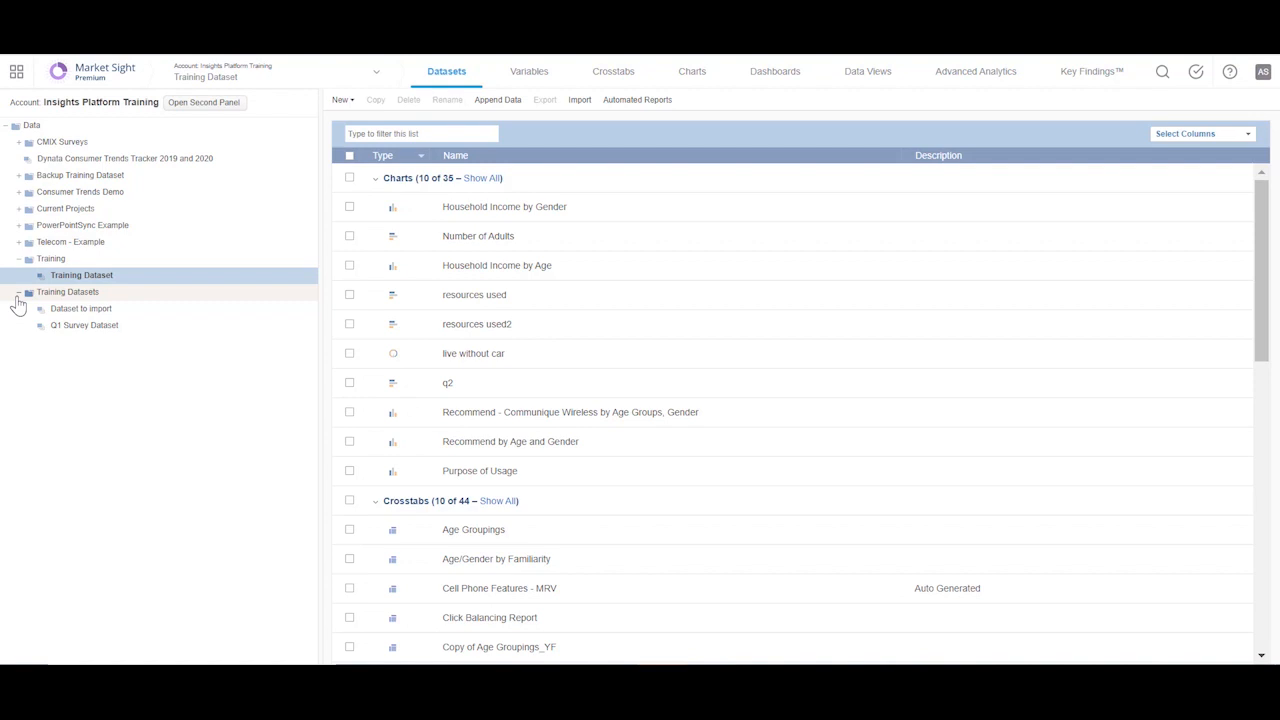
click(116, 308)
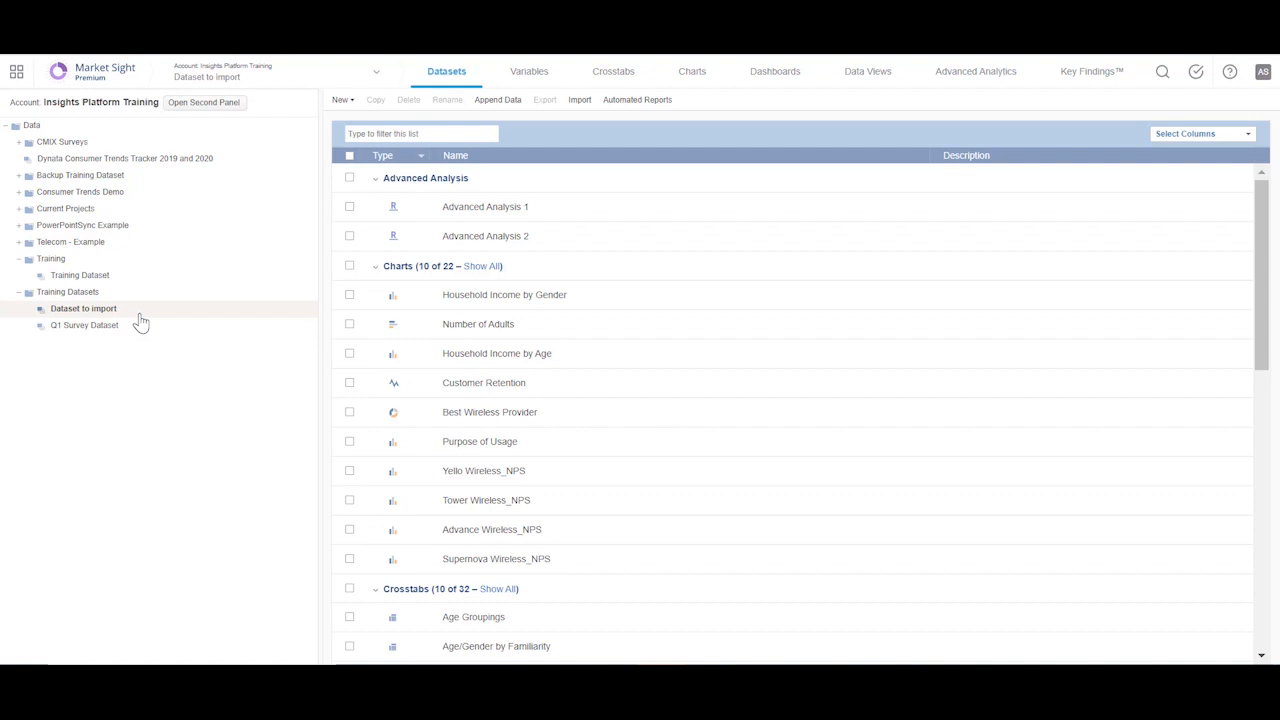
click(100, 331)
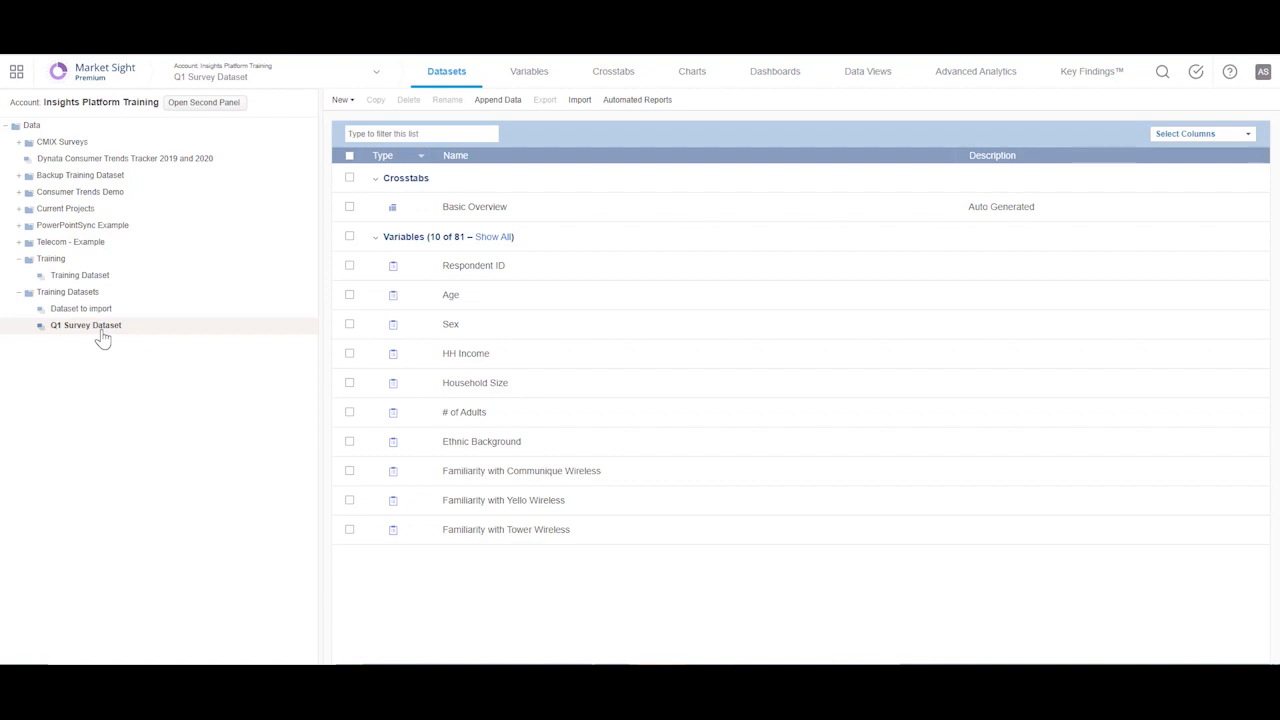
click(99, 333)
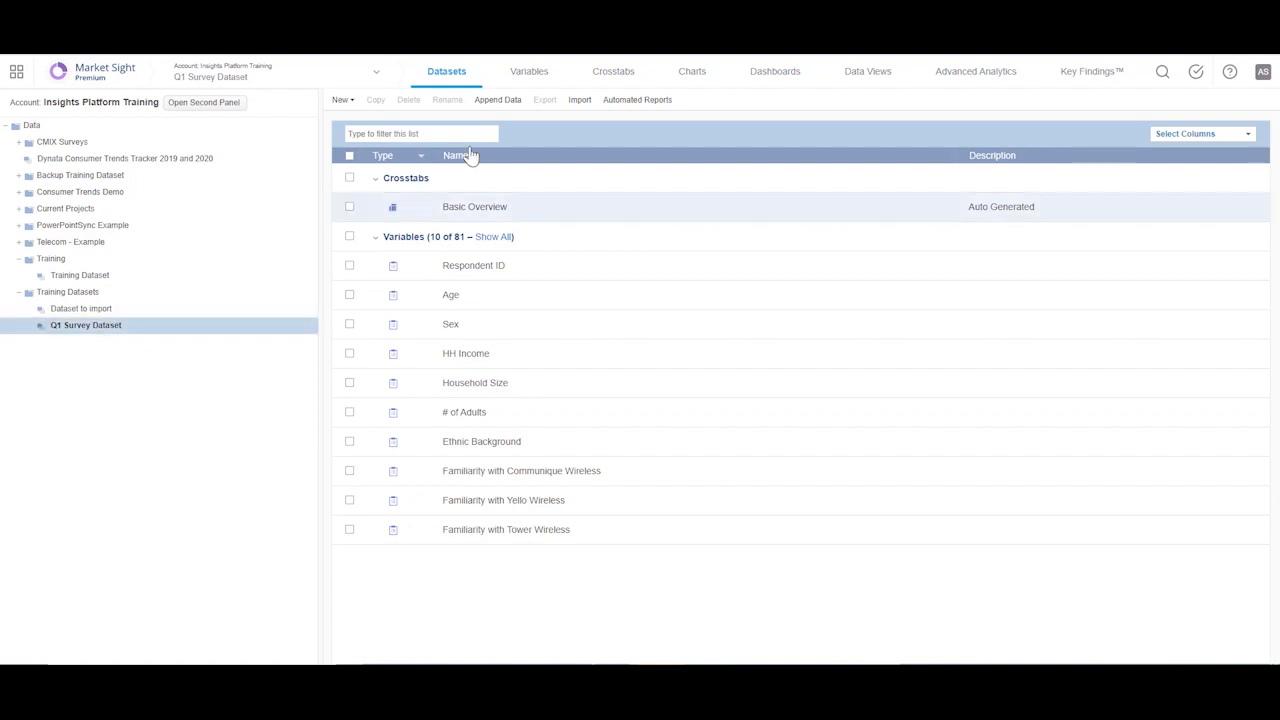
Step: Import all user-defined variables, crosstabs with charts, data views and variable categories from Dataset to import into Q1 Survey Dataset, exact matches only
click(578, 101)
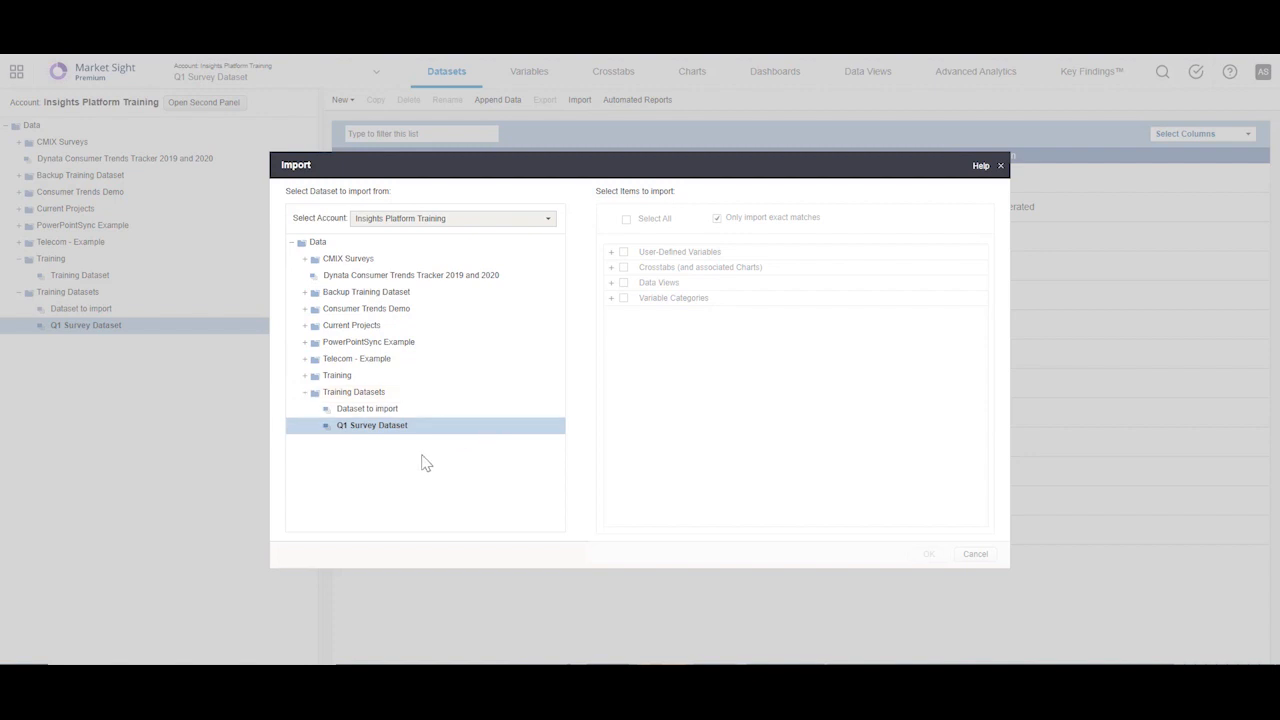
click(382, 414)
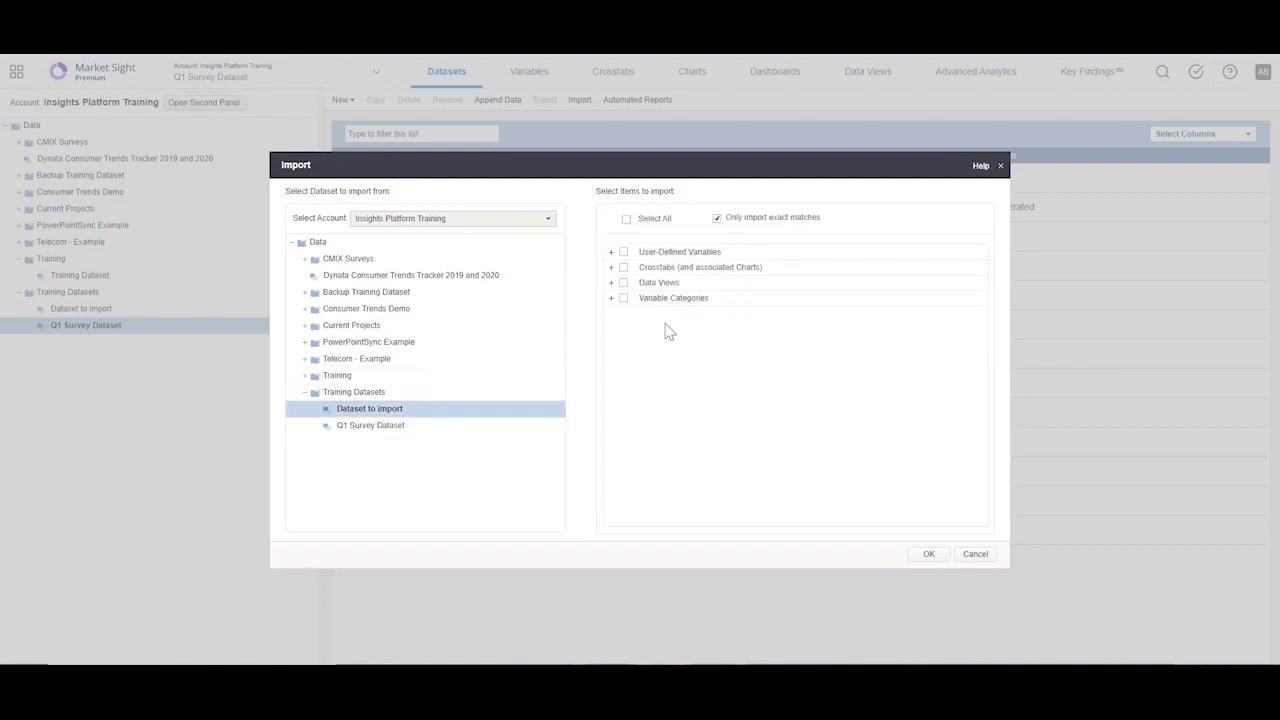
click(627, 220)
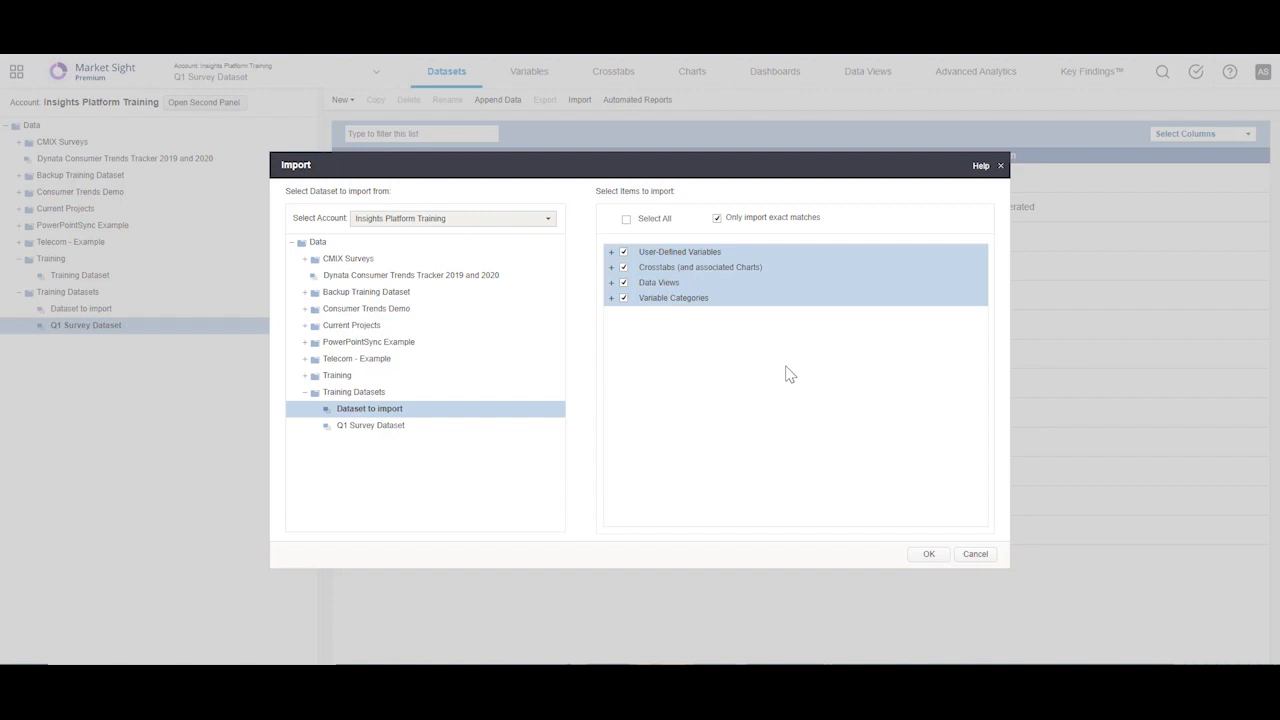
click(928, 556)
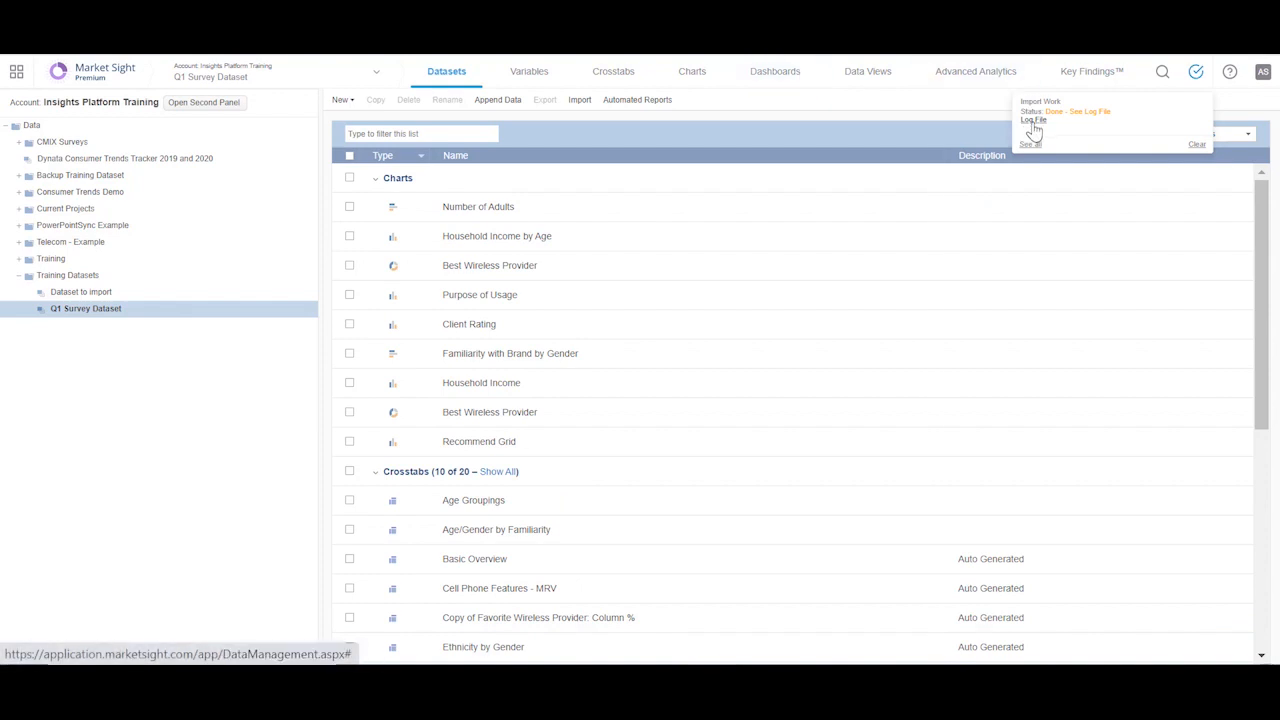
Step: Download the import log, examine its import summary in Excel and close the workbook
click(1034, 124)
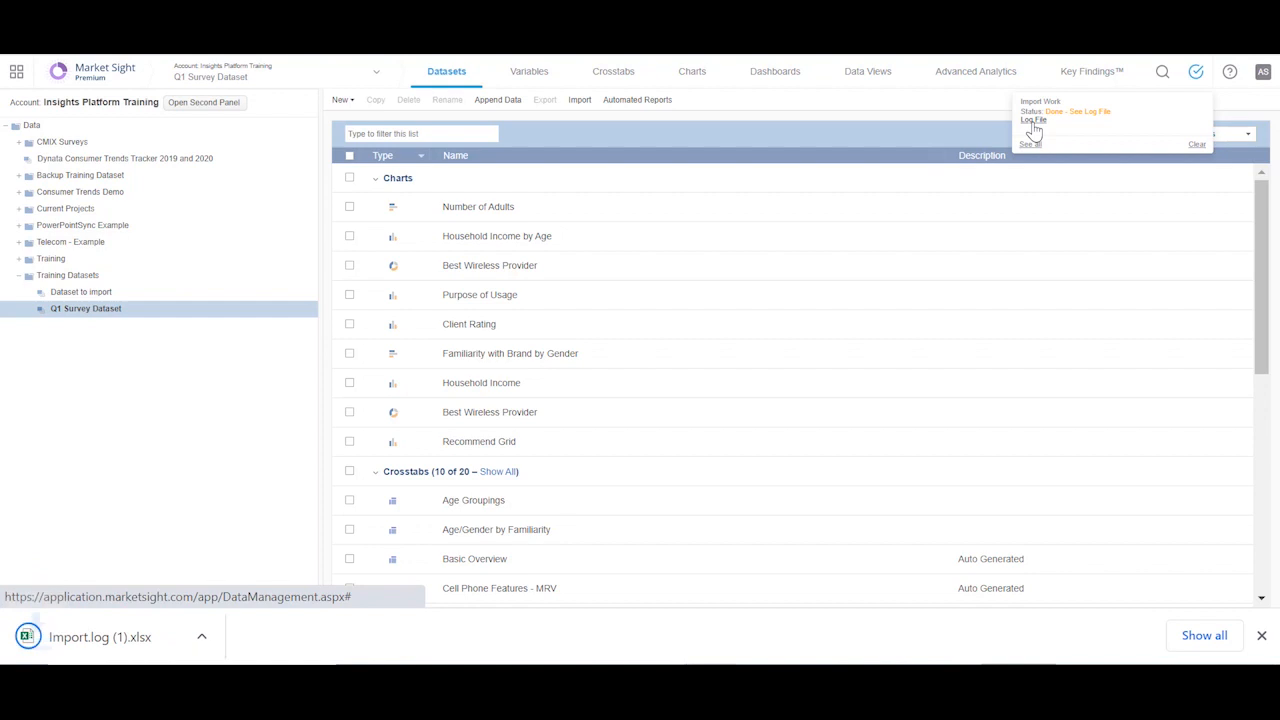
click(140, 640)
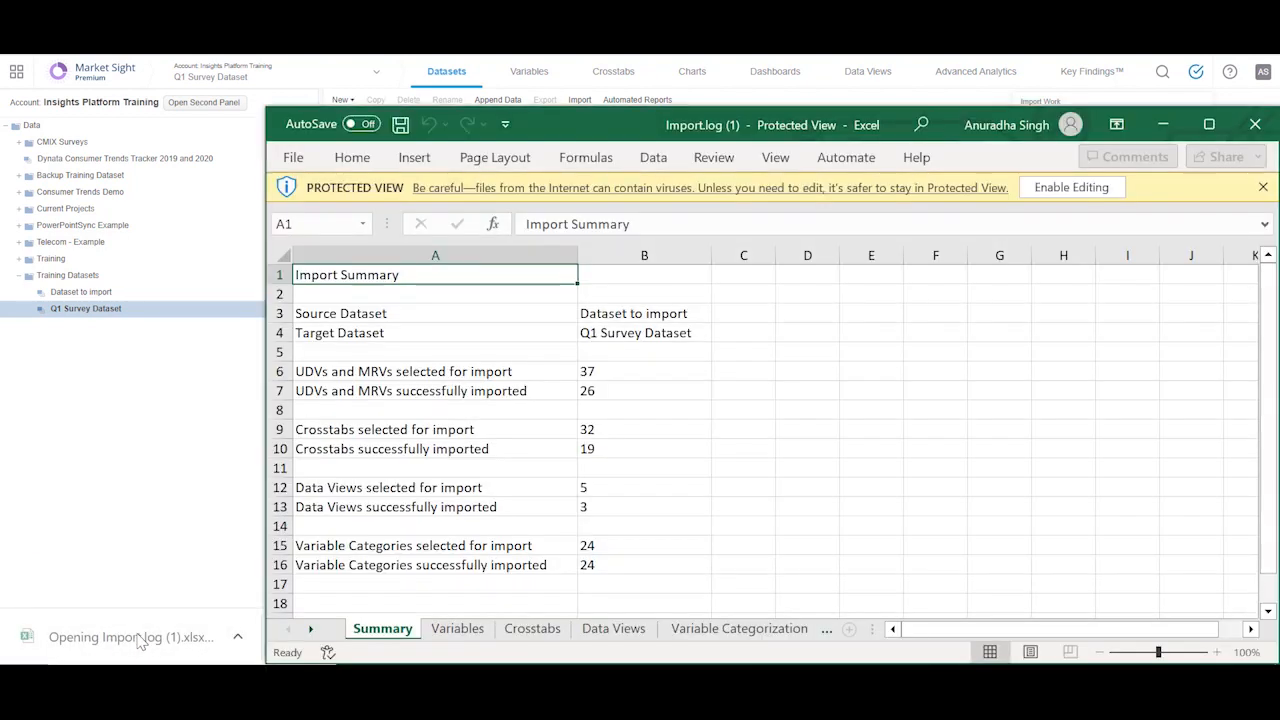
drag(356, 316, 693, 564)
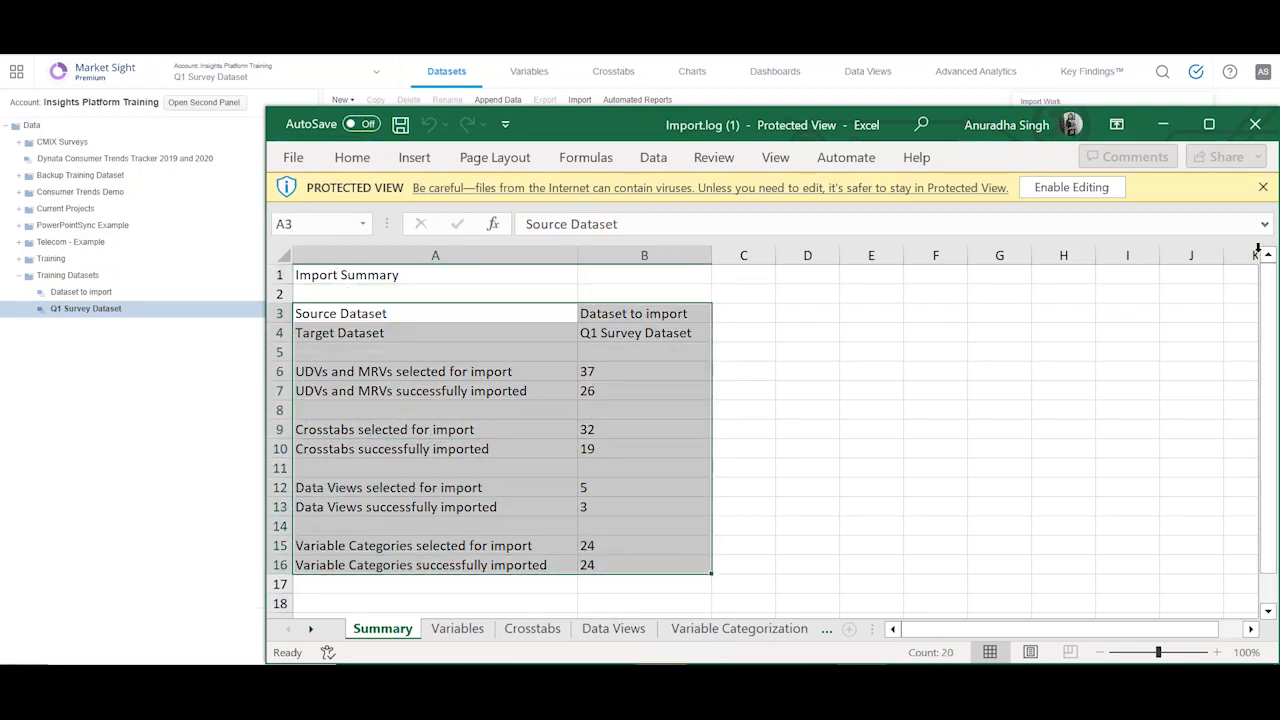
click(1255, 124)
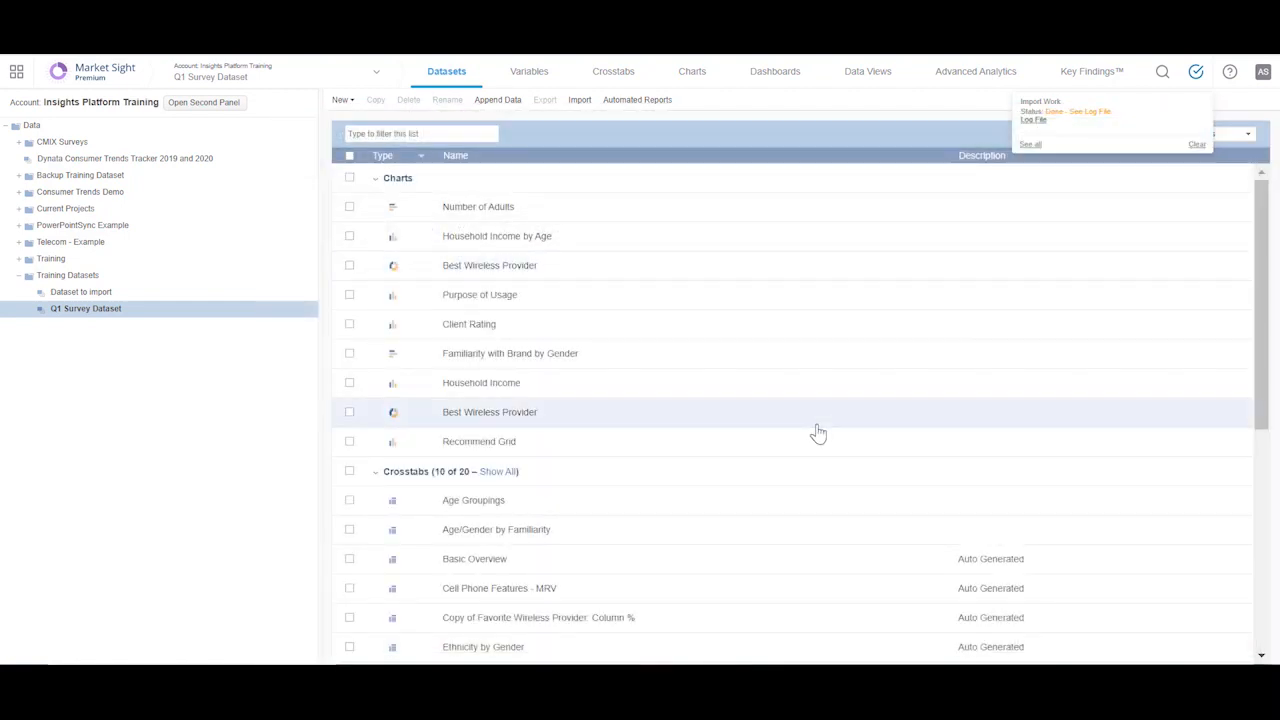